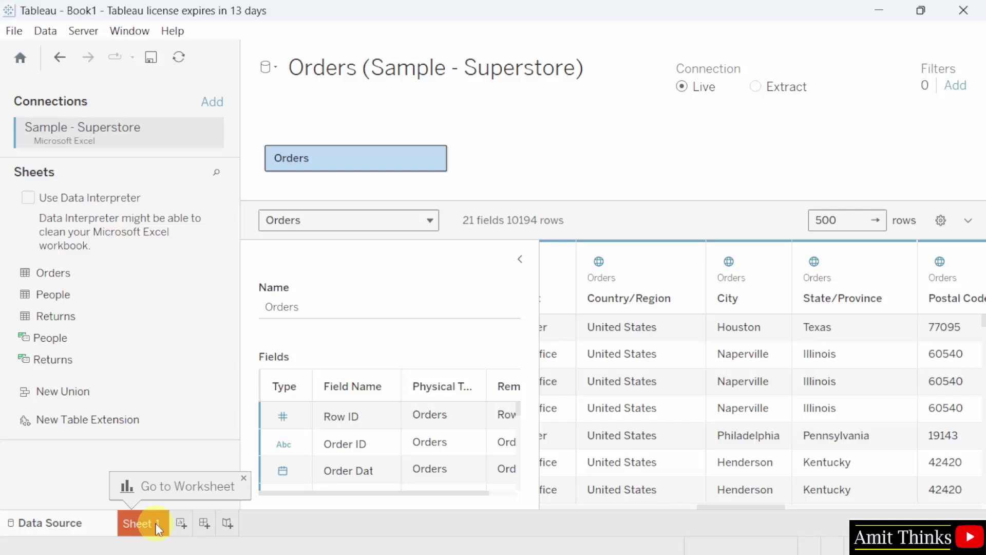
# Open the blank Sheet 1 worksheet and see where fields like Ship Mode can be dropped
pyautogui.click(155, 526)
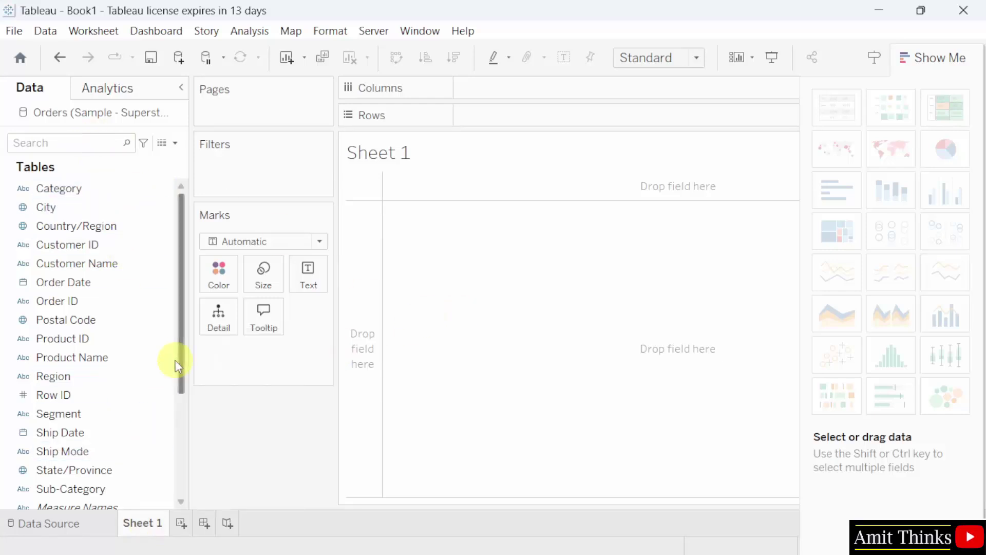
pyautogui.moveTo(177, 360); pyautogui.dragTo(77, 115)
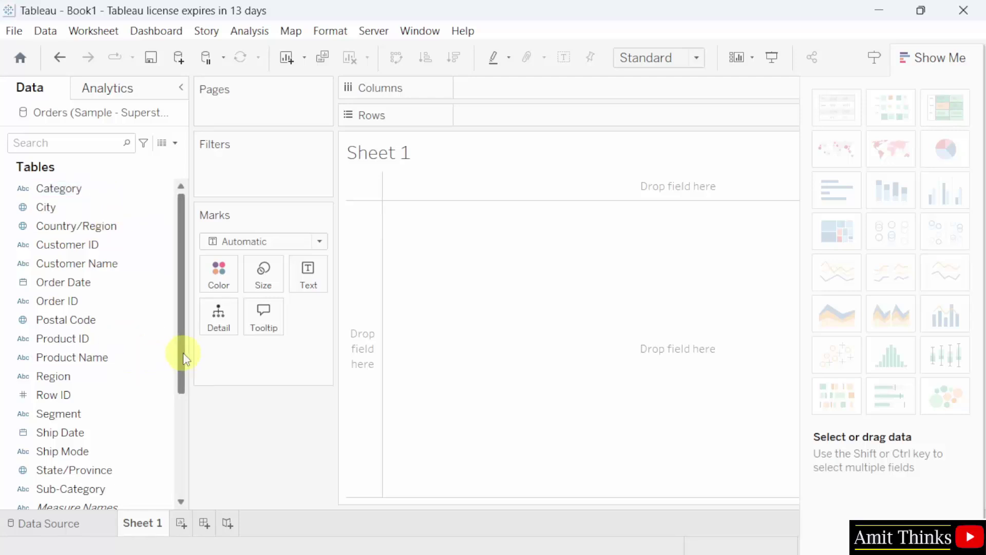
pyautogui.moveTo(183, 352); pyautogui.dragTo(200, 280)
pyautogui.scroll(-3, 181, 352)
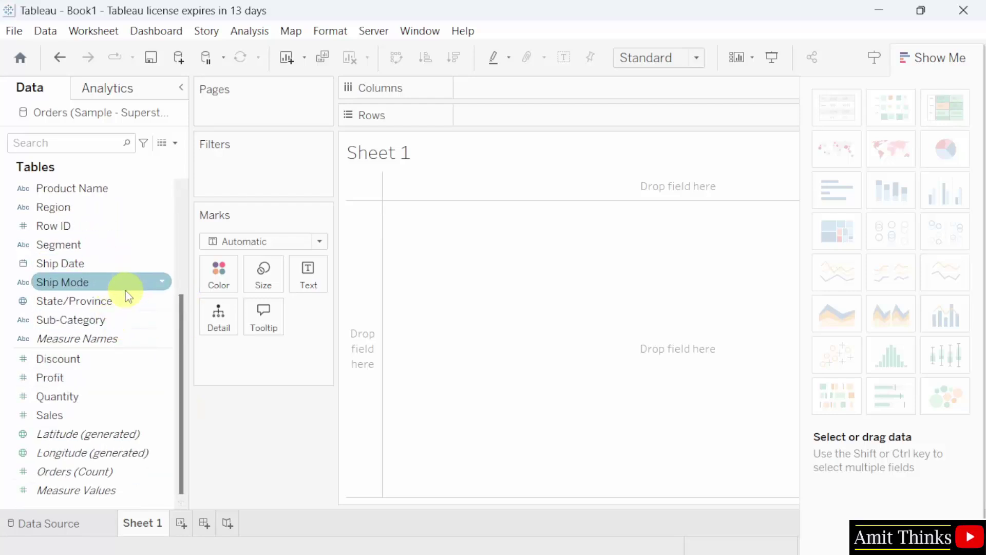
pyautogui.moveTo(132, 284)
pyautogui.mouseDown()
pyautogui.moveTo(131, 269)
pyautogui.moveTo(131, 280)
pyautogui.mouseUp()
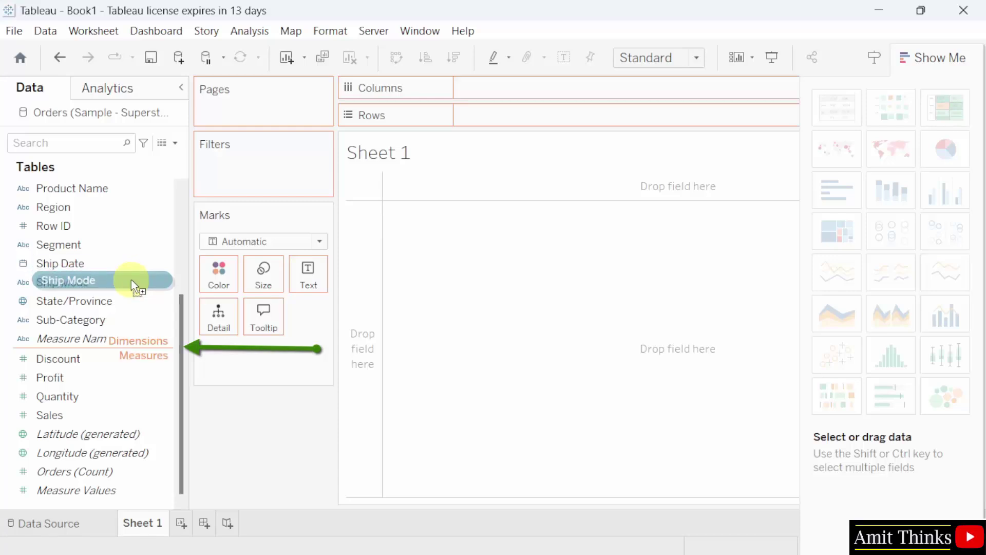
pyautogui.moveTo(131, 279); pyautogui.dragTo(131, 279)
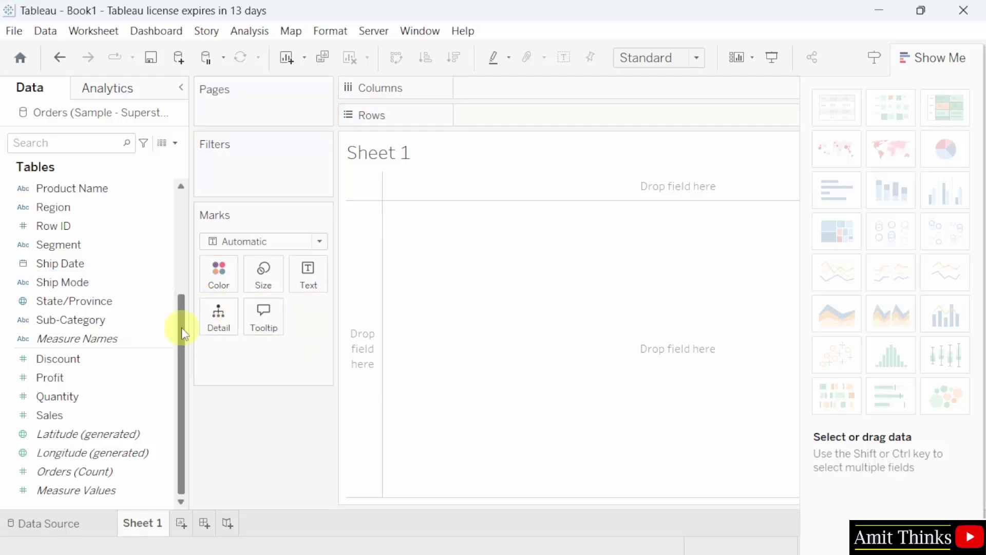
pyautogui.moveTo(184, 328); pyautogui.dragTo(180, 183)
# Browse the dimensions City, Category, Order ID, Region, Postal Code, Product Name and Order Date
pyautogui.click(31, 208)
pyautogui.click(27, 193)
pyautogui.click(77, 210)
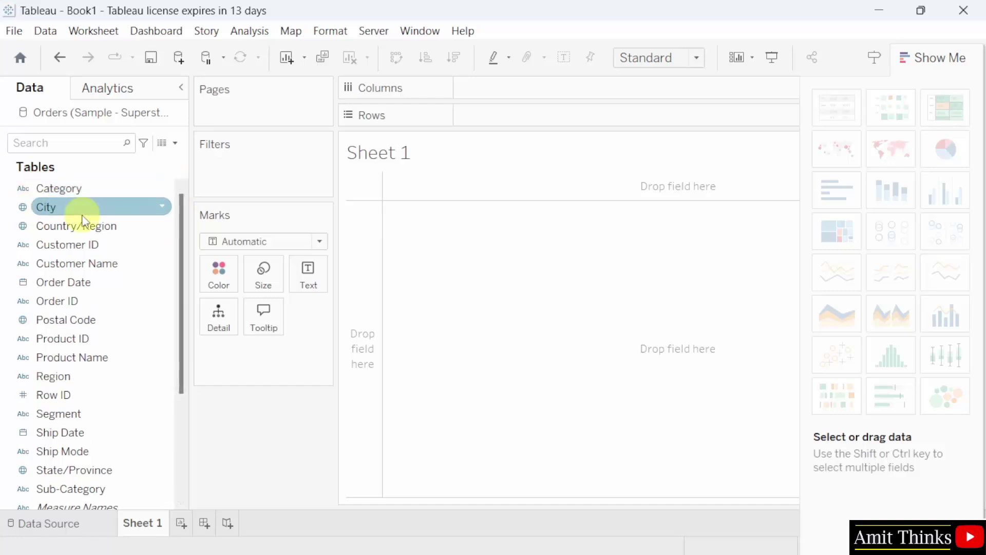
pyautogui.click(73, 193)
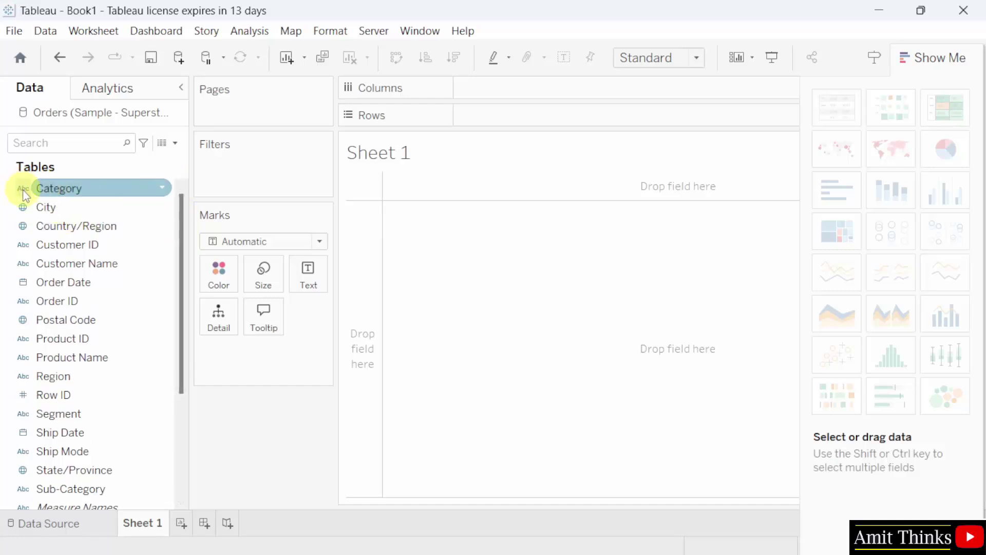
pyautogui.click(35, 302)
pyautogui.click(44, 379)
pyautogui.click(69, 321)
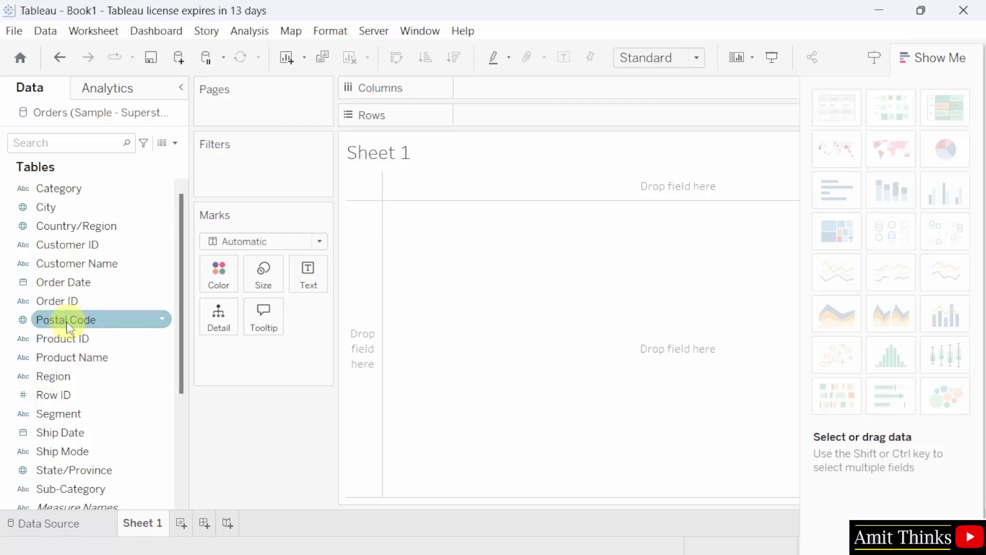
pyautogui.click(149, 357)
pyautogui.click(138, 376)
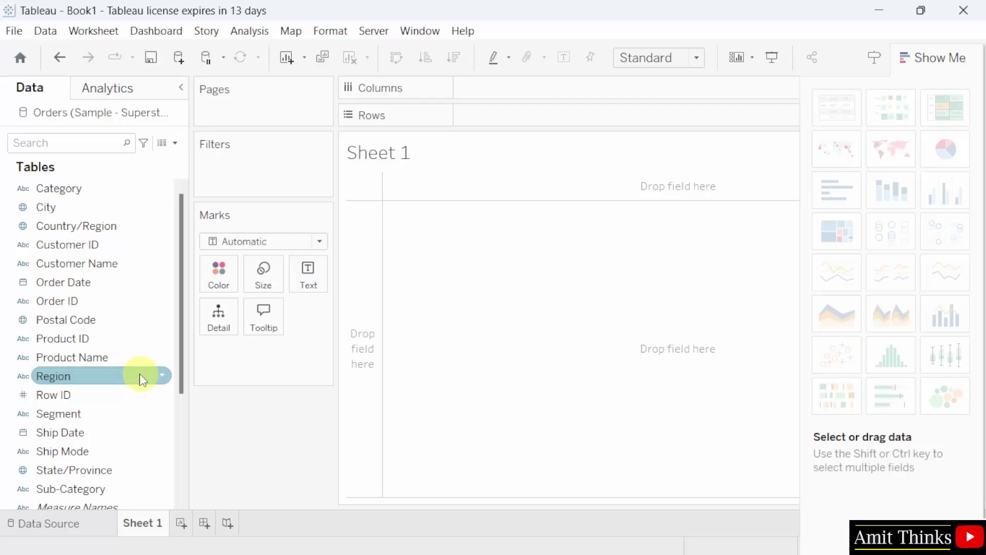
pyautogui.click(95, 300)
pyautogui.click(87, 289)
pyautogui.click(55, 319)
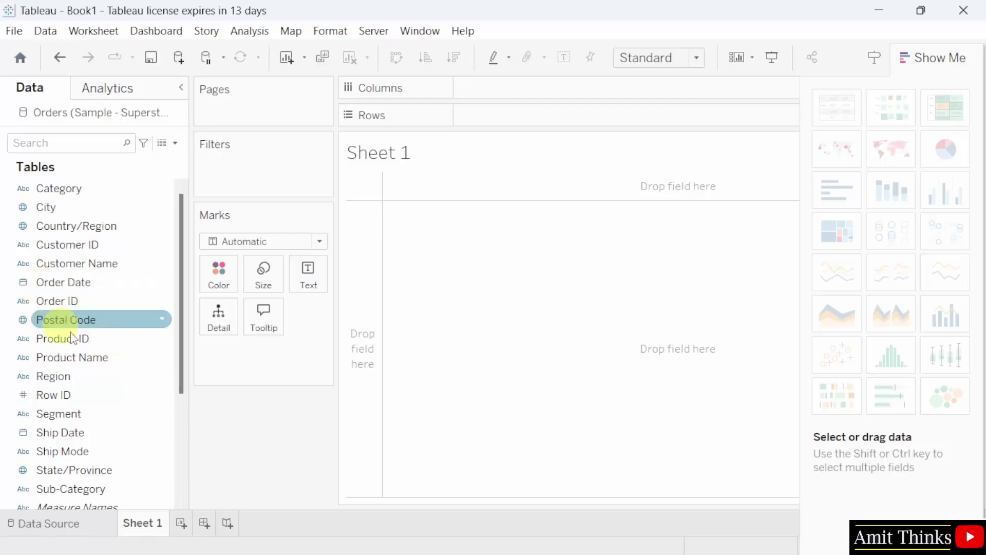
# Look over Ship Date and the measures Profit, Quantity, Discount and Measure Values, then clear the selection
pyautogui.scroll(-1, 98, 360)
pyautogui.click(99, 378)
pyautogui.scroll(-2, 101, 380)
pyautogui.click(101, 381)
pyautogui.click(77, 397)
pyautogui.click(60, 362)
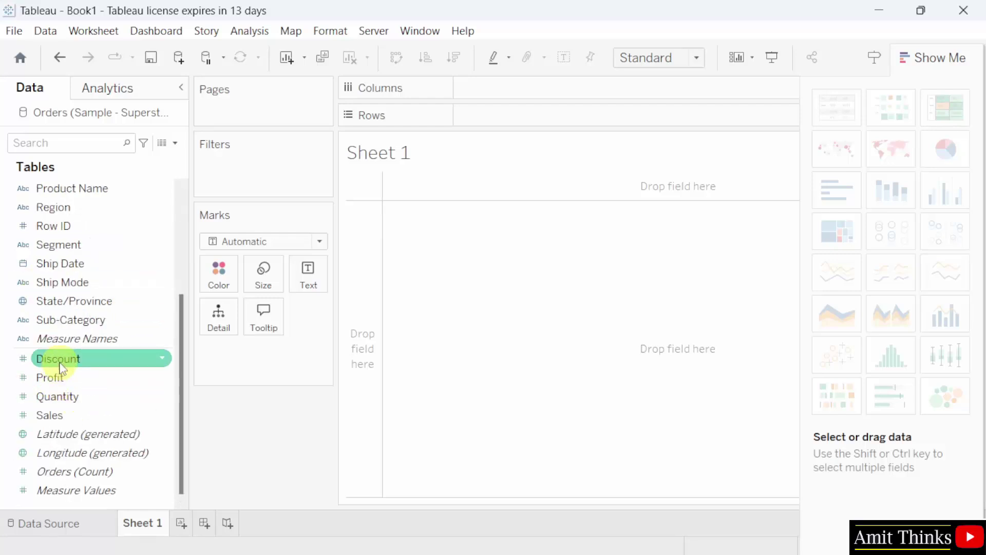
pyautogui.click(28, 394)
pyautogui.click(20, 384)
pyautogui.click(113, 490)
pyautogui.click(183, 375)
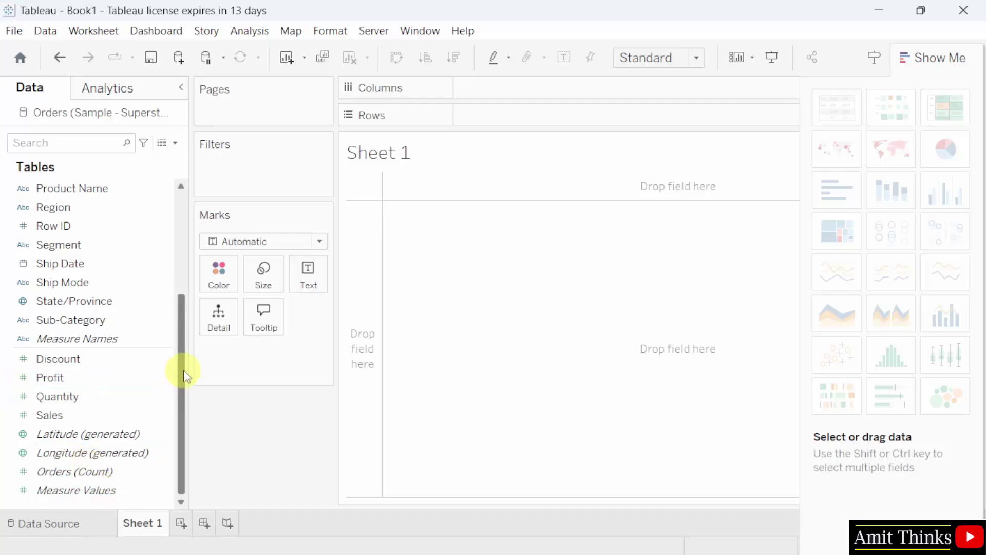
pyautogui.moveTo(183, 347); pyautogui.dragTo(195, 236)
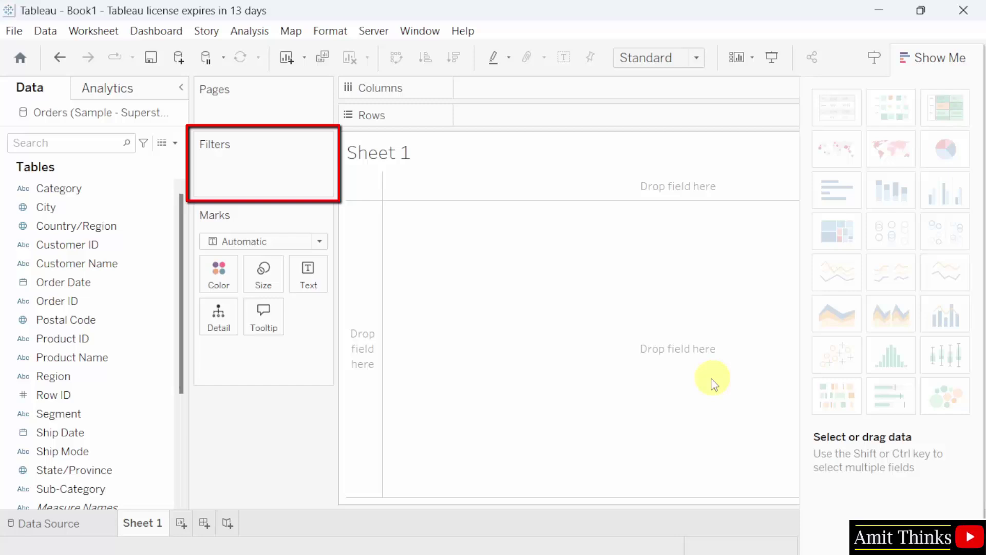
pyautogui.click(938, 58)
pyautogui.click(960, 66)
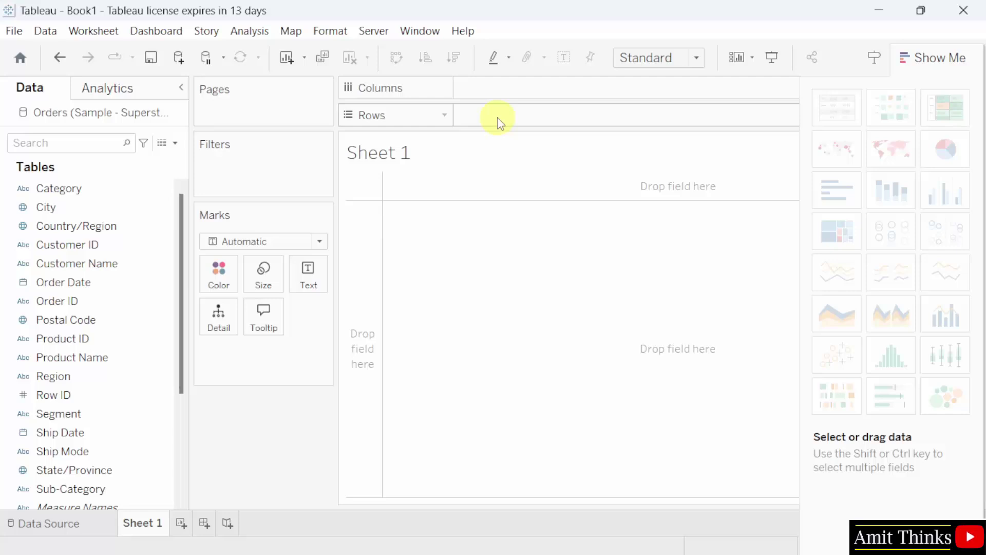
pyautogui.click(46, 264)
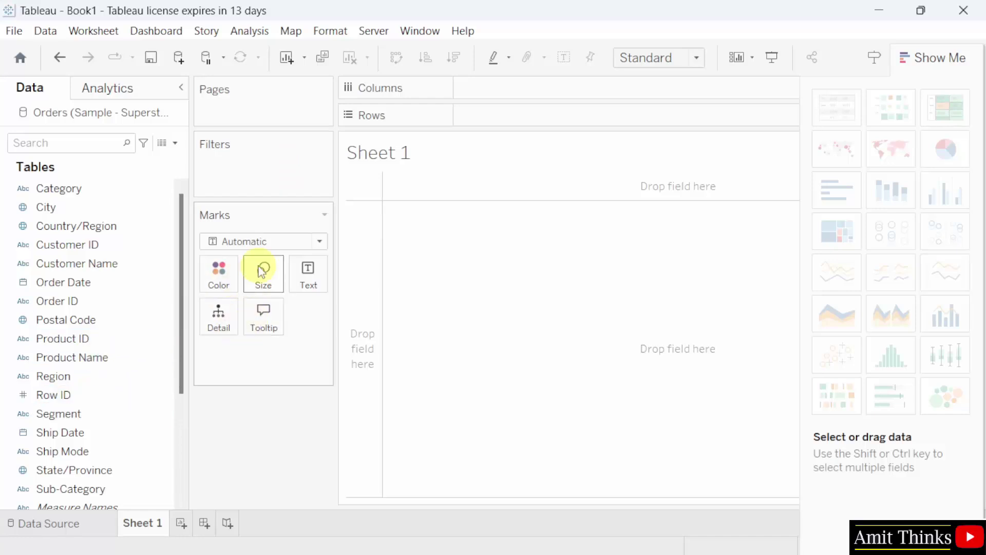
pyautogui.click(321, 244)
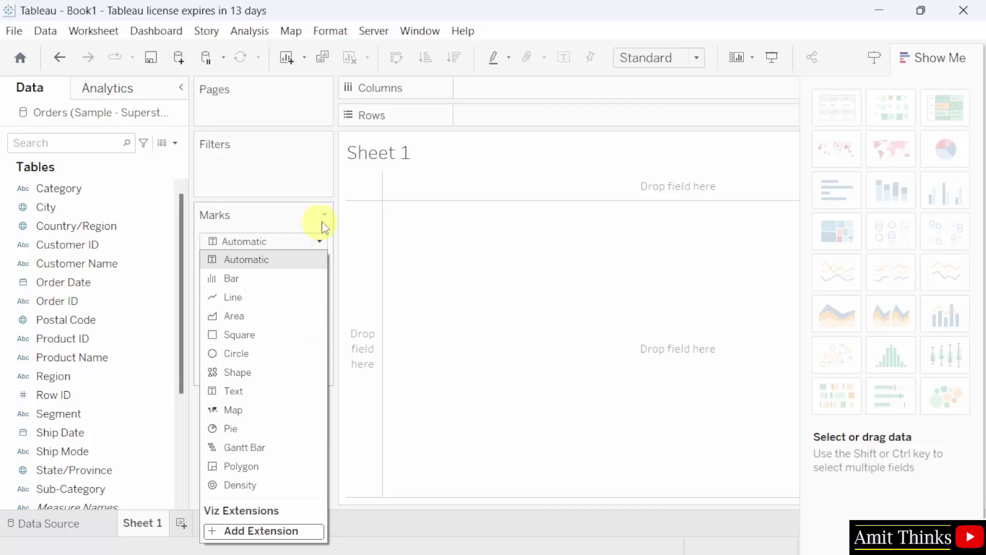
pyautogui.click(359, 260)
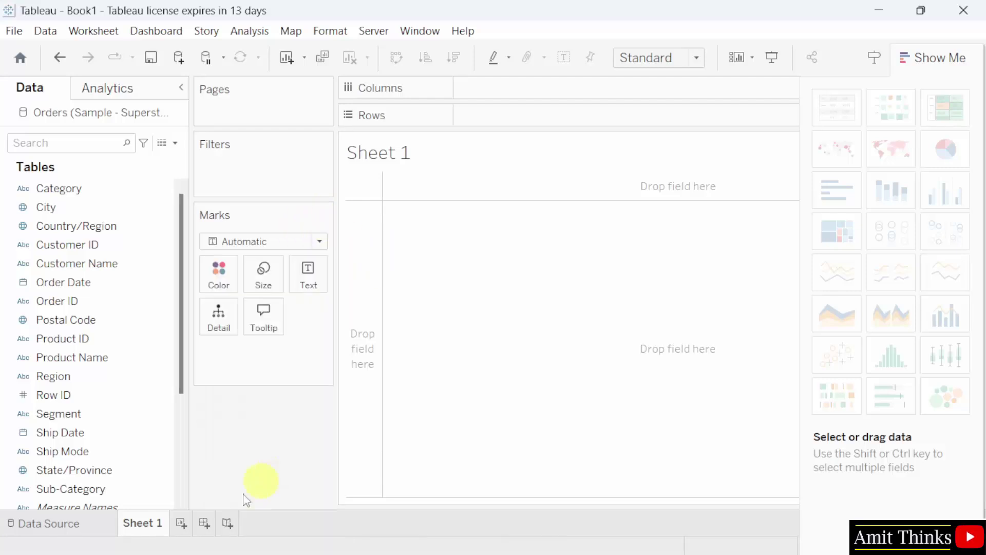
# Rename the Sheet 1 worksheet tab to 'Line Chart'
pyautogui.rightClick(147, 529)
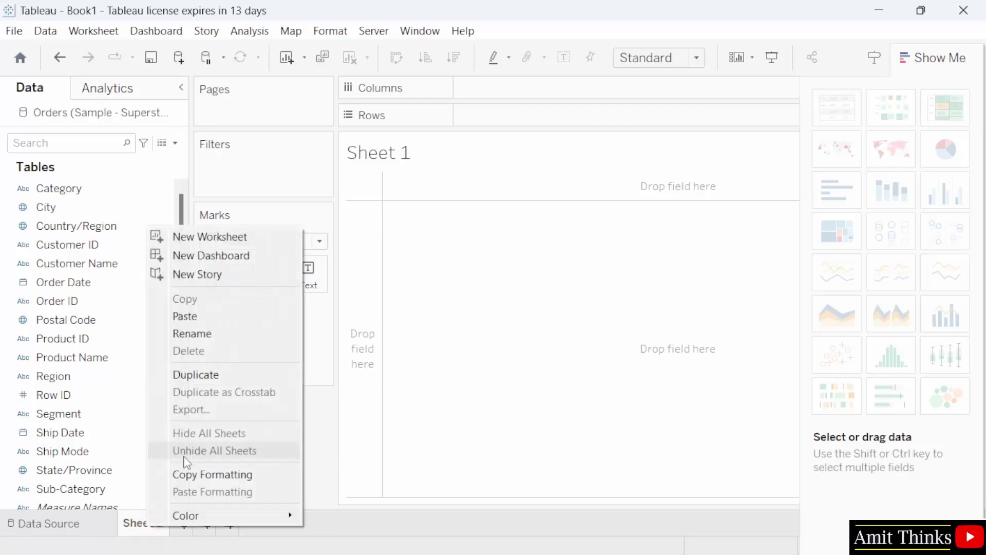
pyautogui.click(322, 425)
pyautogui.doubleClick(140, 522)
pyautogui.write('L')
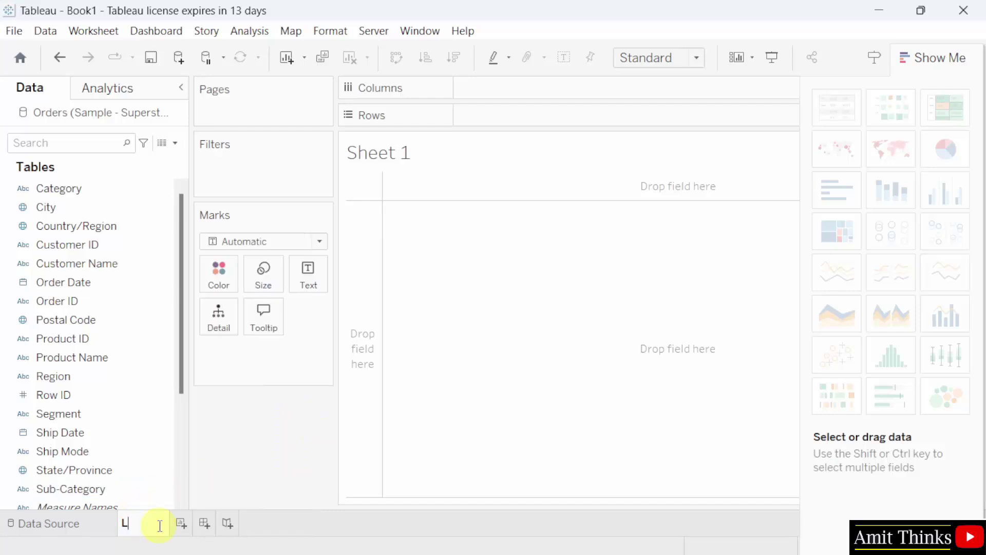
pyautogui.write('ine Cha')
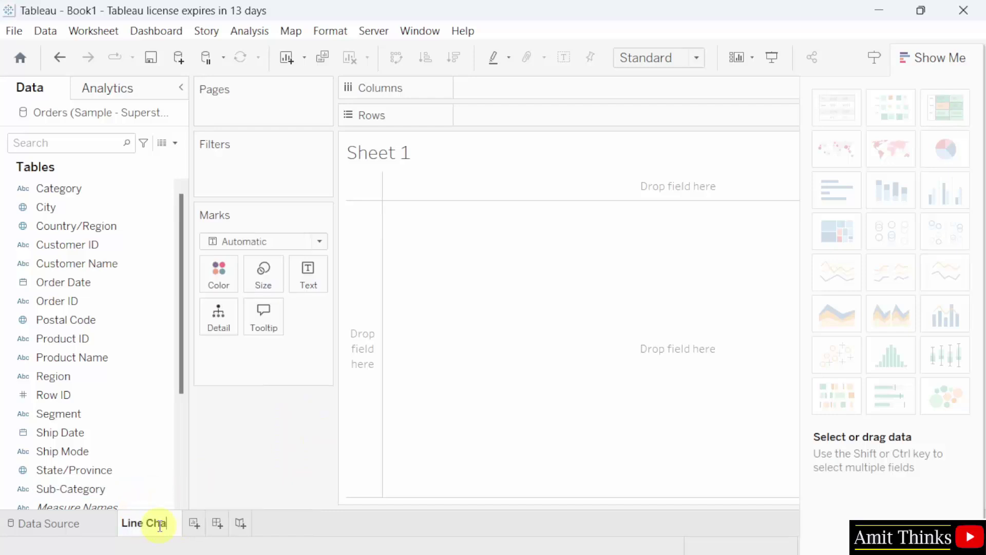
pyautogui.write('rt')
pyautogui.click(442, 445)
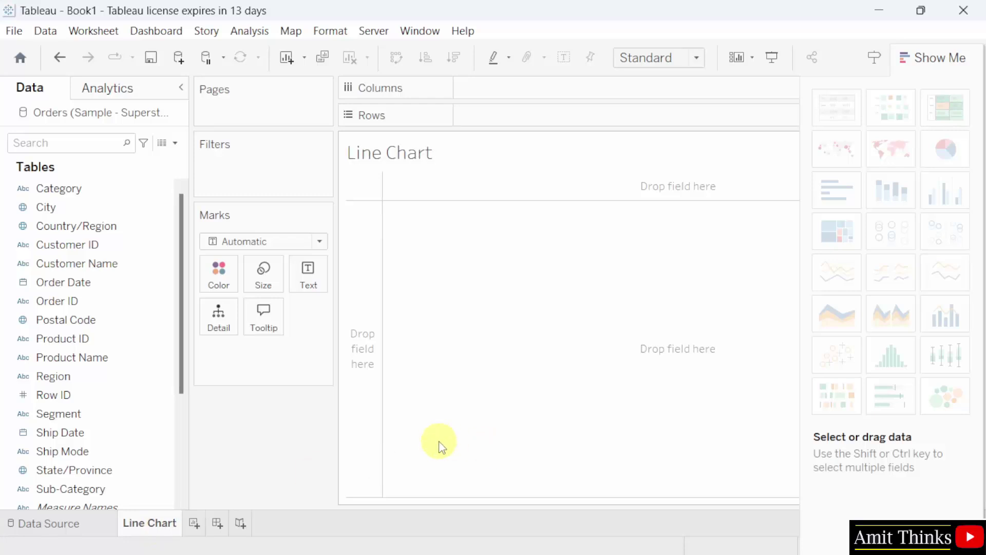
# Save the workbook to the Workbooks folder as a .twb, replacing Book1 with the author's name plus _Tableau_Visual
pyautogui.click(15, 31)
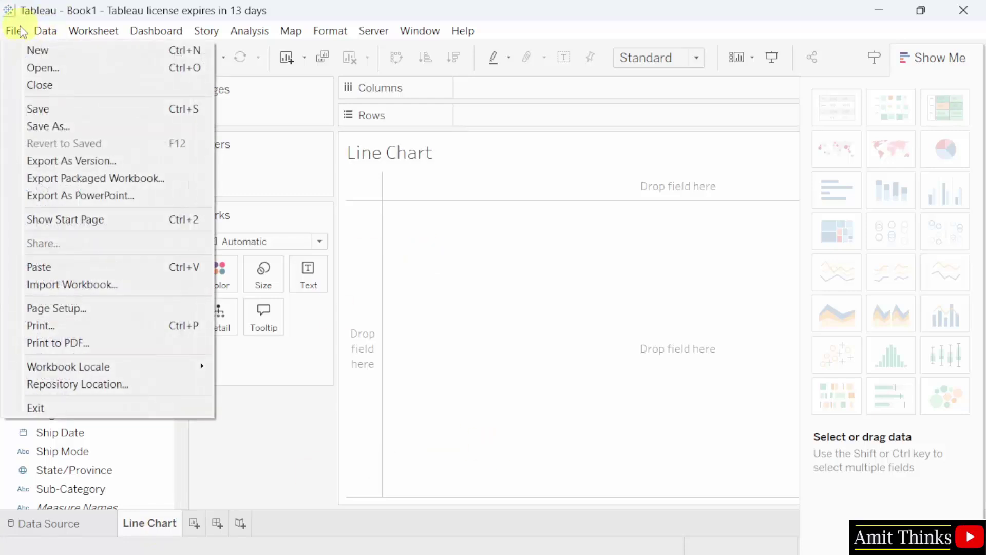
pyautogui.click(105, 126)
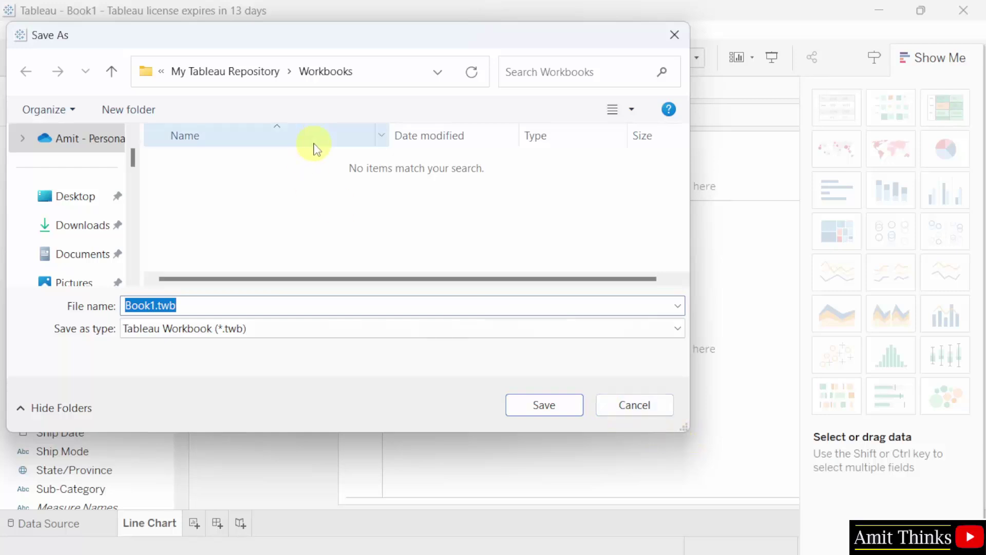
pyautogui.click(416, 84)
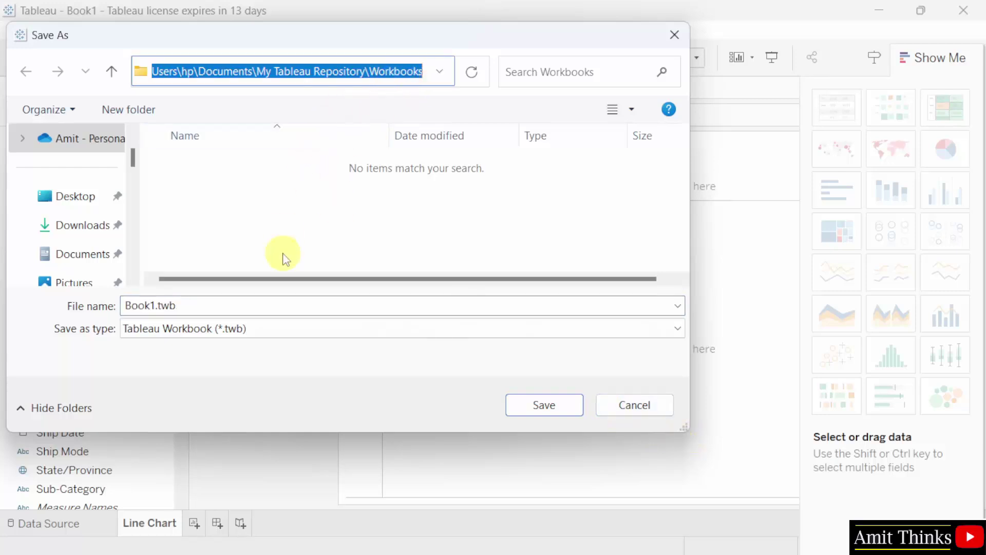
pyautogui.click(260, 282)
pyautogui.doubleClick(159, 311)
pyautogui.moveTo(155, 308); pyautogui.dragTo(125, 308)
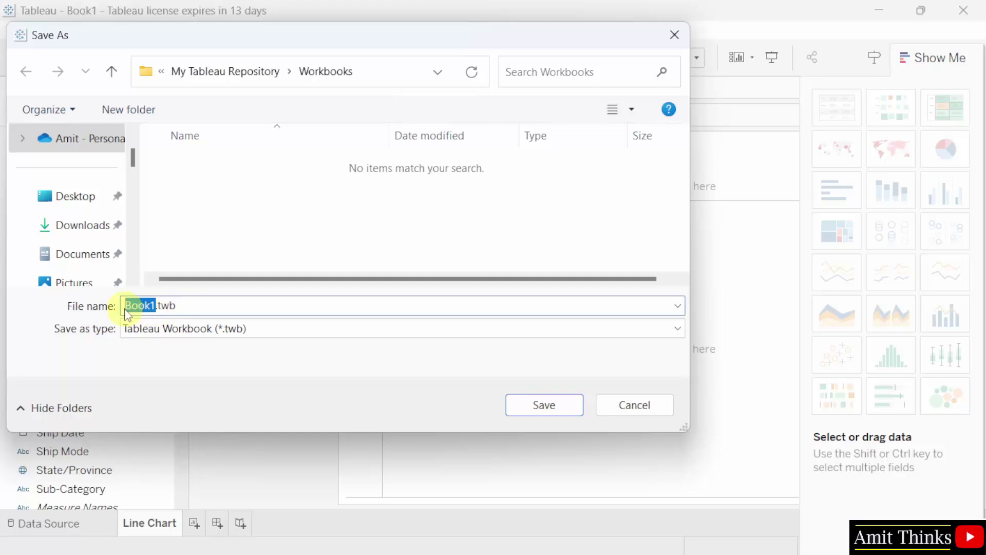
pyautogui.write('Amit_Table')
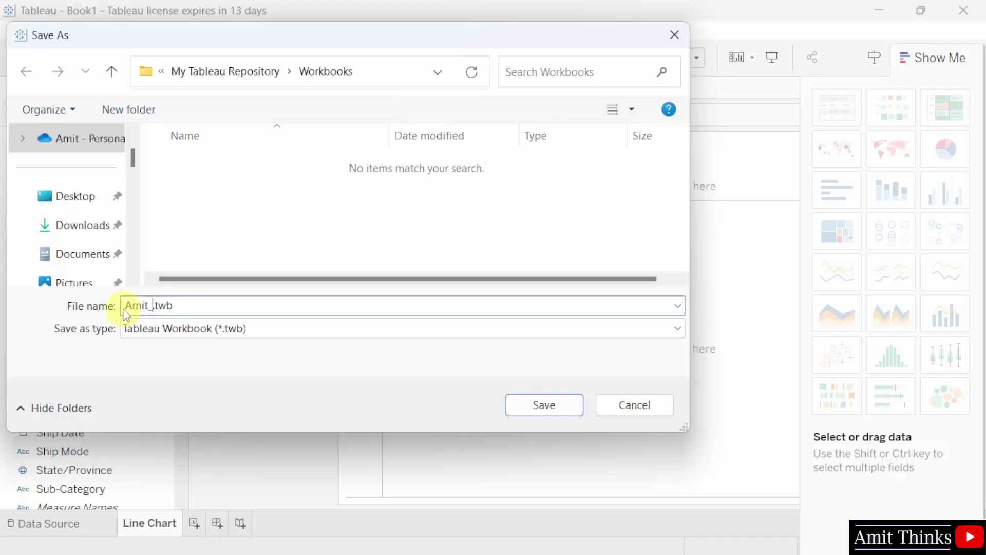
pyautogui.write('au_Visual')
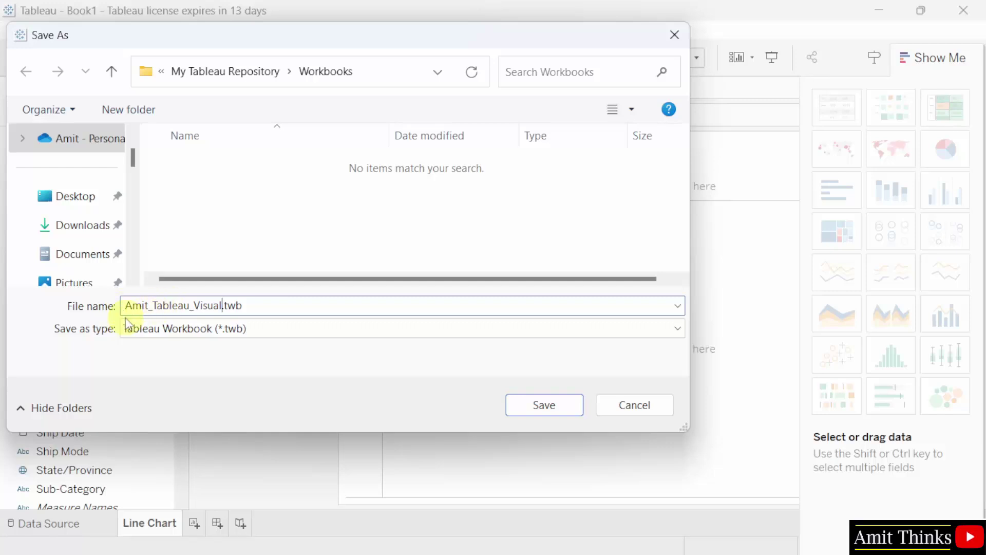
pyautogui.moveTo(128, 307); pyautogui.dragTo(274, 311)
pyautogui.click(278, 311)
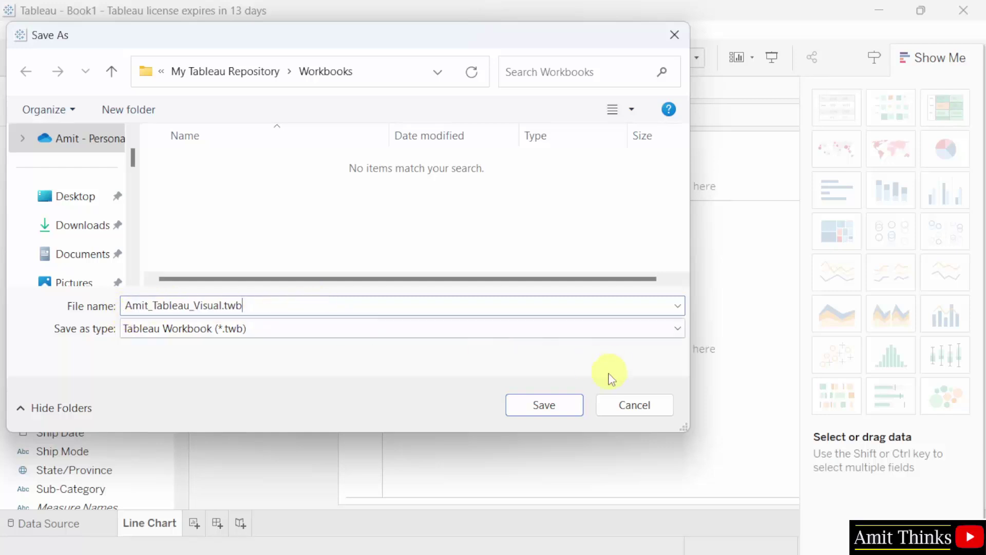
pyautogui.click(554, 408)
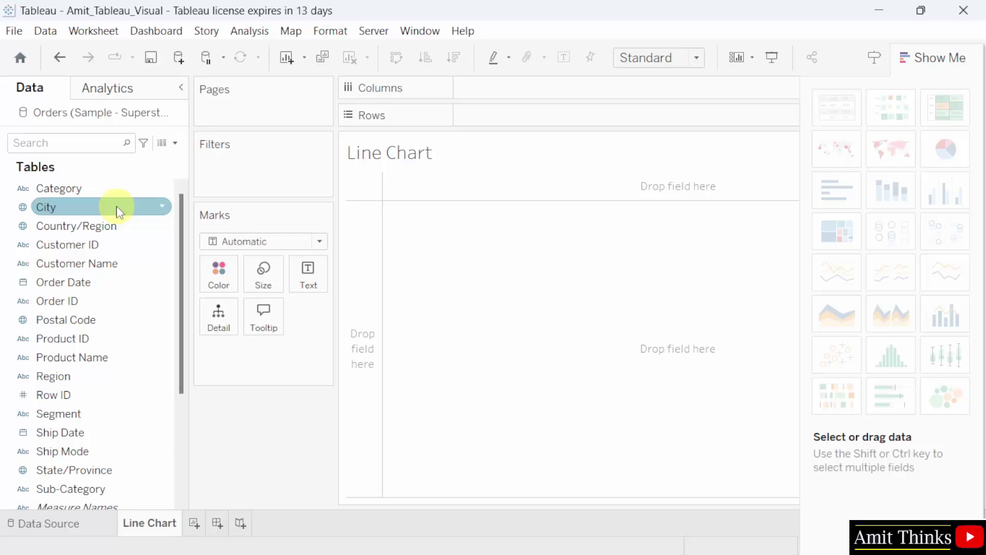
pyautogui.moveTo(110, 325); pyautogui.dragTo(110, 321)
pyautogui.scroll(-3, 162, 434)
pyautogui.click(119, 282)
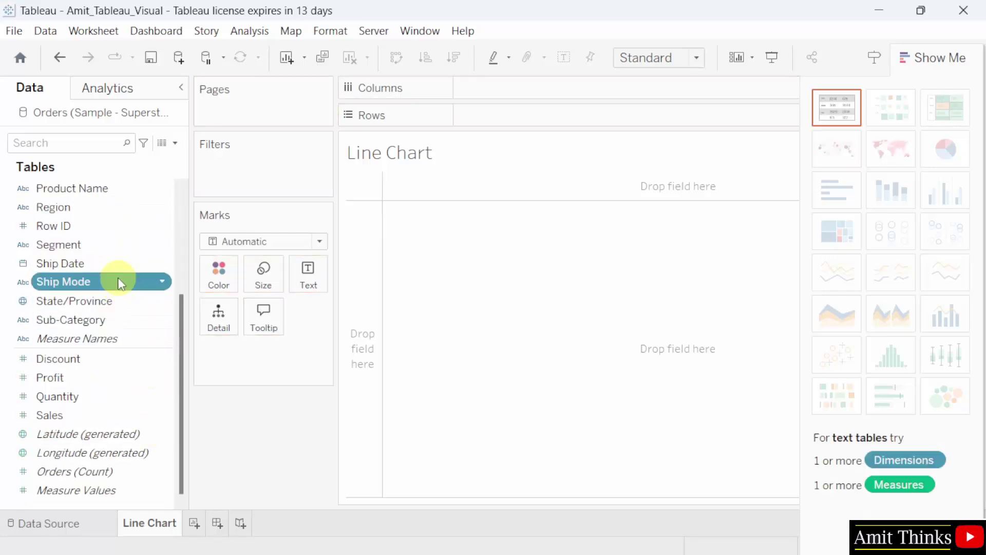
pyautogui.click(116, 244)
pyautogui.moveTo(116, 244); pyautogui.dragTo(119, 242)
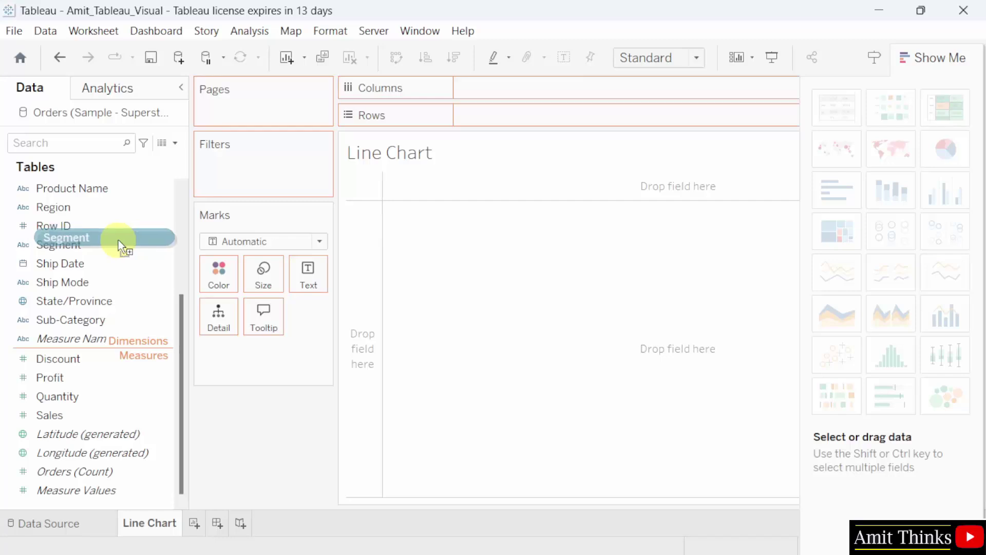
pyautogui.moveTo(118, 239); pyautogui.dragTo(119, 244)
pyautogui.click(151, 316)
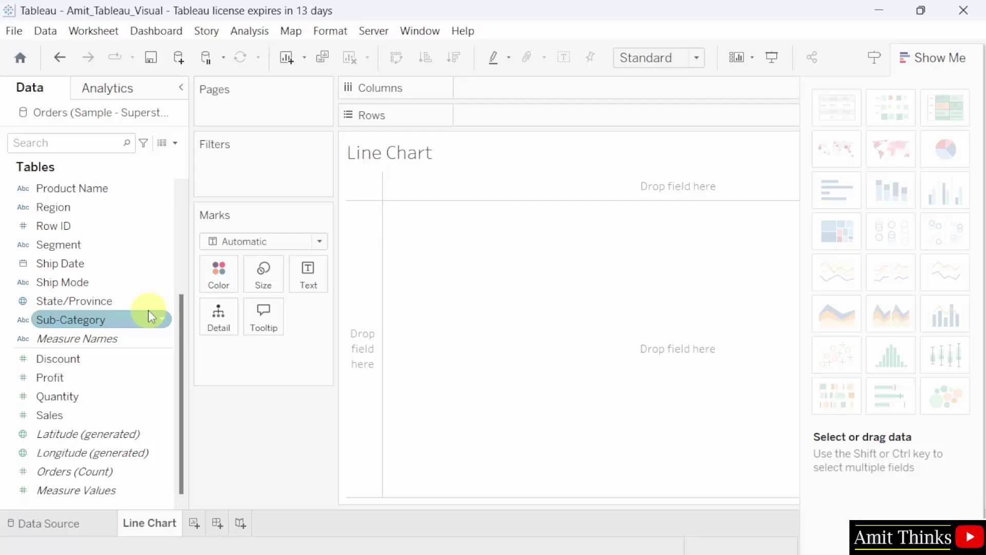
pyautogui.click(160, 305)
pyautogui.click(152, 265)
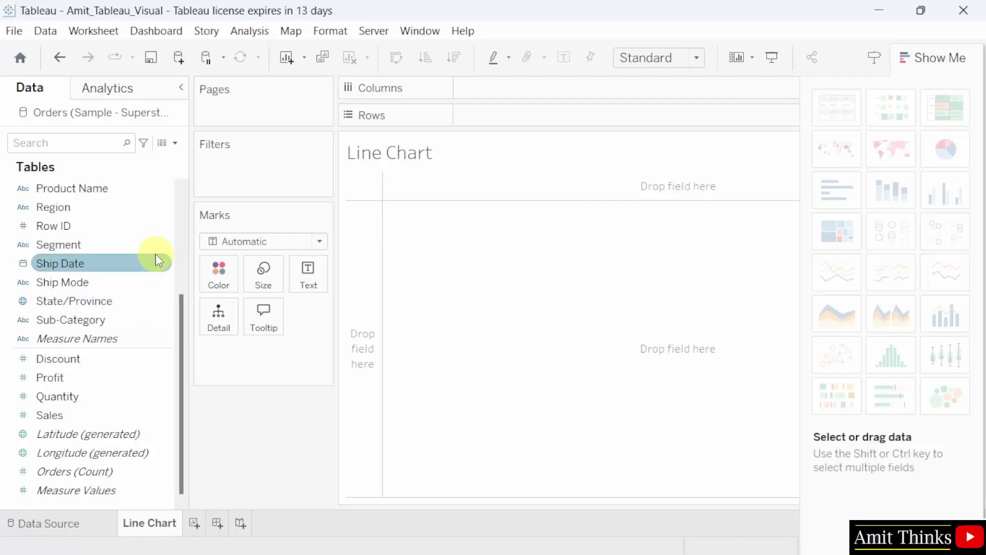
pyautogui.click(154, 245)
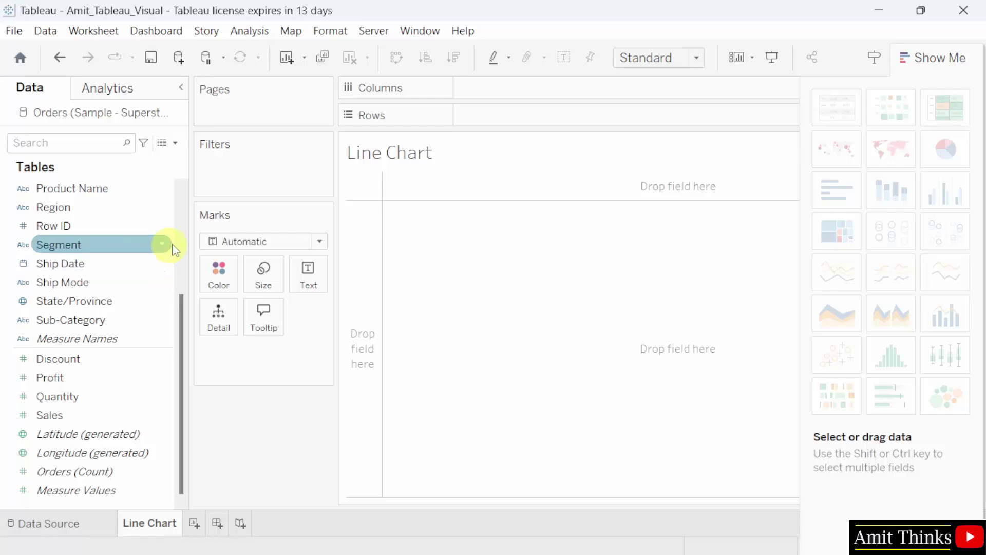
pyautogui.scroll(2, 145, 242)
pyautogui.click(145, 245)
pyautogui.click(133, 267)
pyautogui.click(131, 281)
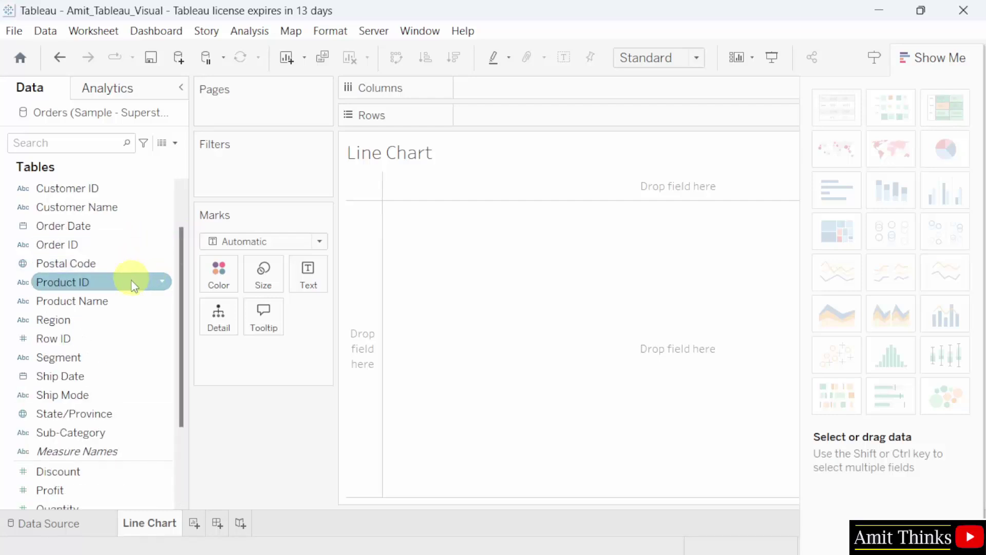
pyautogui.click(138, 306)
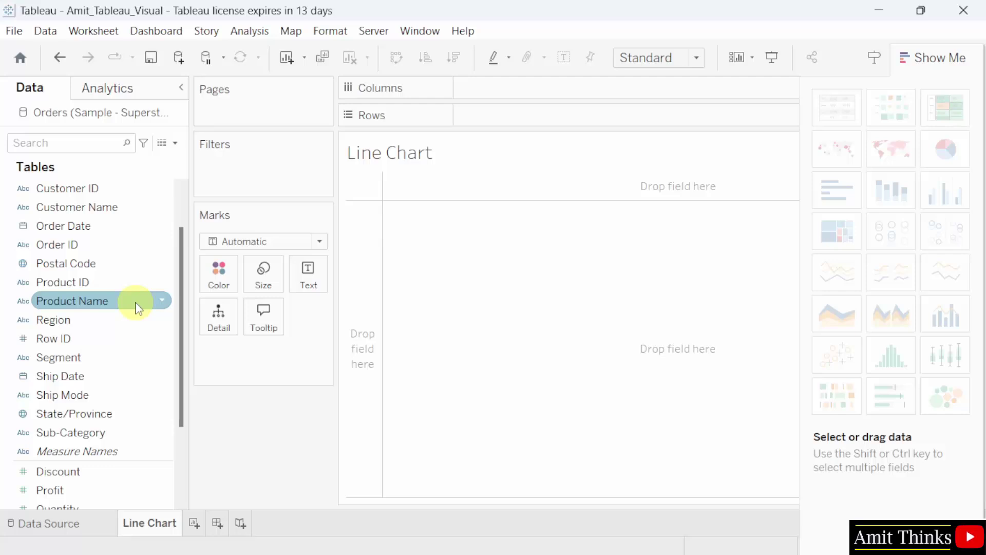
pyautogui.click(149, 321)
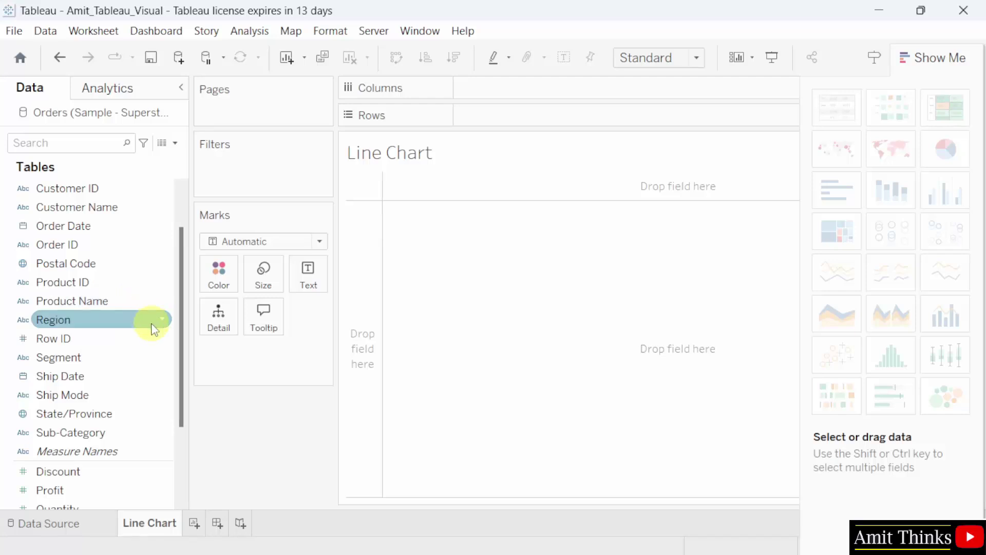
pyautogui.click(162, 338)
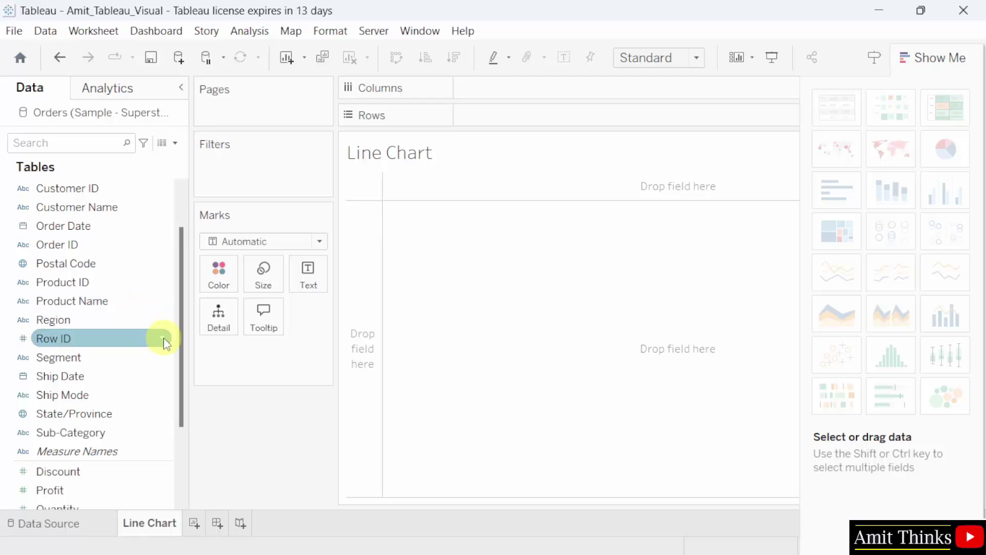
pyautogui.click(158, 323)
pyautogui.click(159, 339)
pyautogui.scroll(-2, 159, 340)
pyautogui.click(159, 341)
pyautogui.click(78, 378)
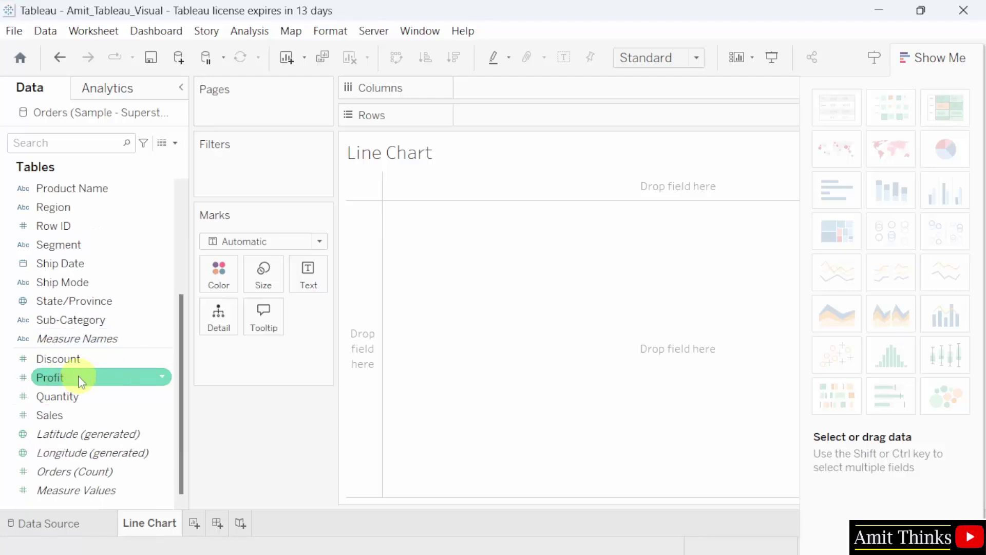
pyautogui.click(116, 401)
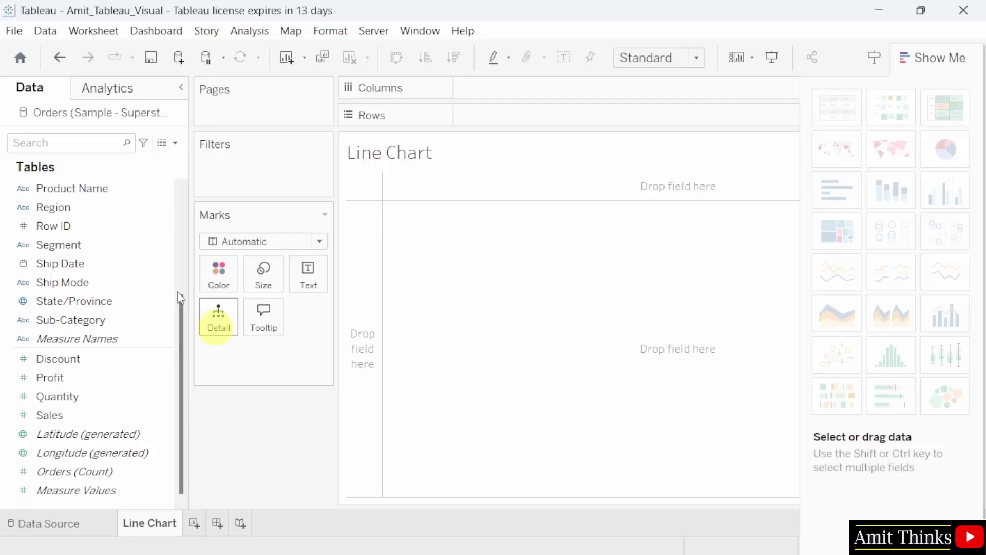
pyautogui.click(100, 231)
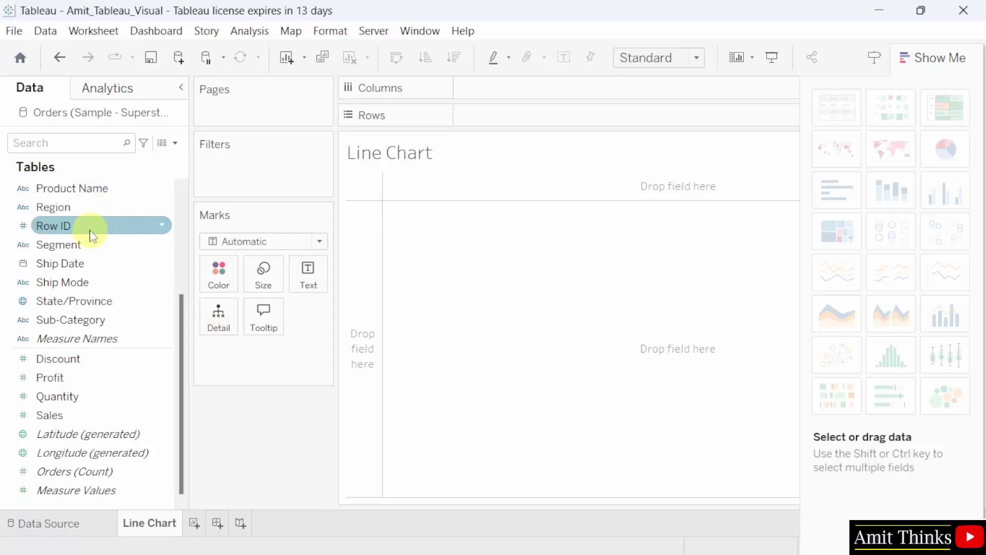
pyautogui.click(126, 324)
pyautogui.click(127, 389)
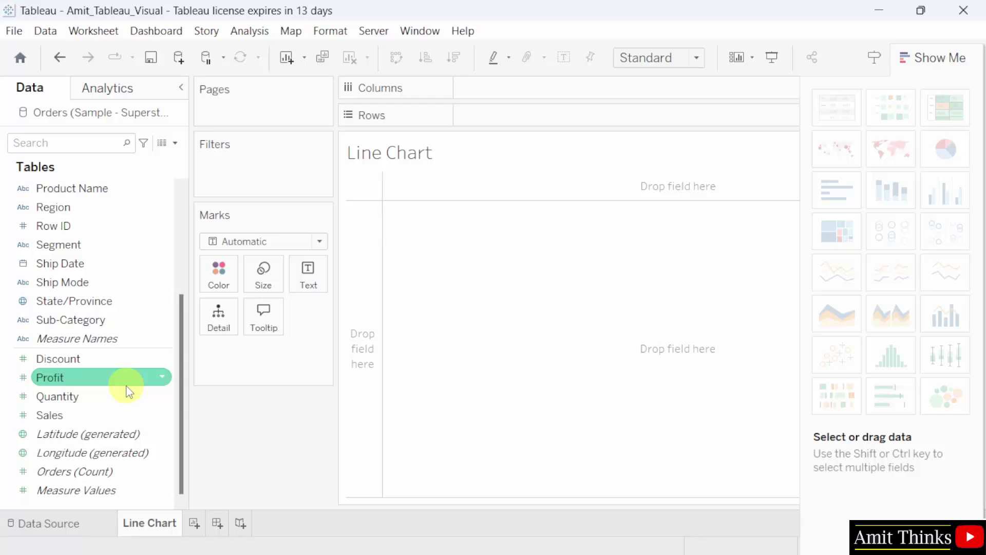
pyautogui.click(103, 415)
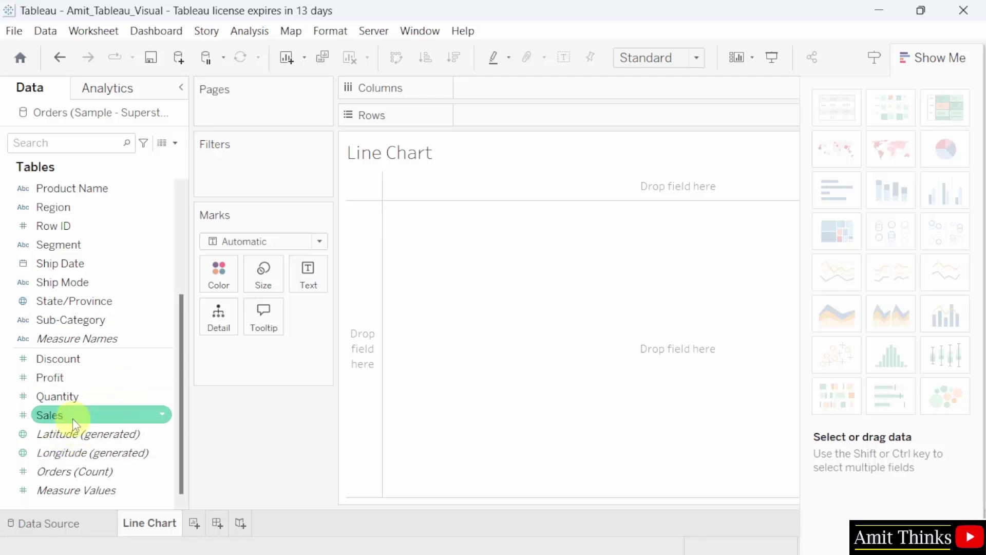
pyautogui.click(66, 396)
pyautogui.click(68, 380)
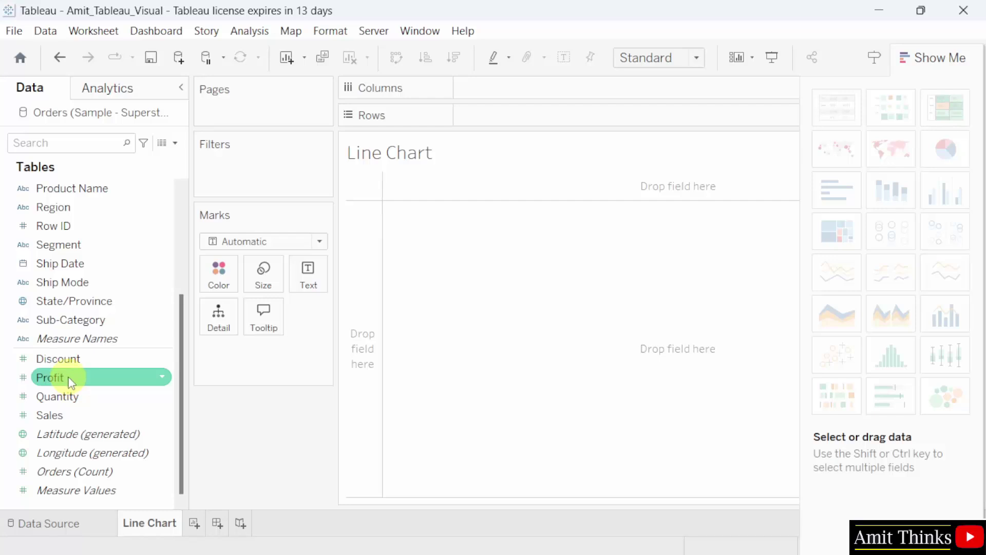
pyautogui.click(100, 411)
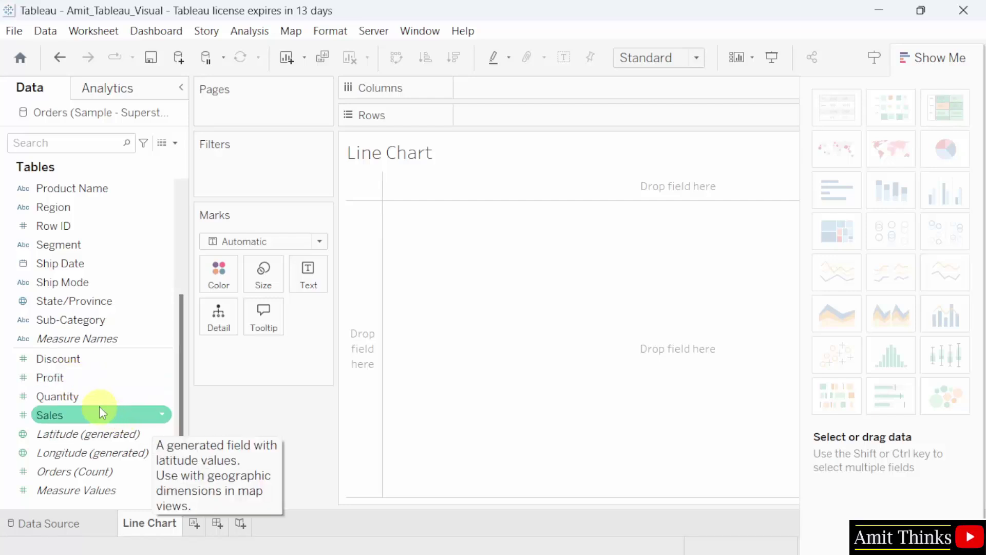
pyautogui.click(63, 398)
pyautogui.click(66, 413)
pyautogui.click(82, 397)
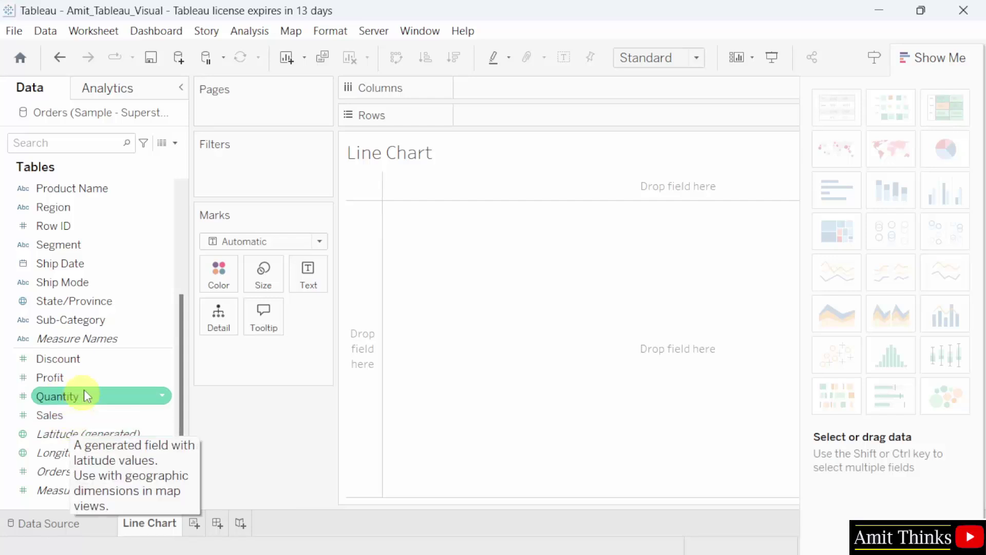
pyautogui.click(85, 416)
pyautogui.click(87, 397)
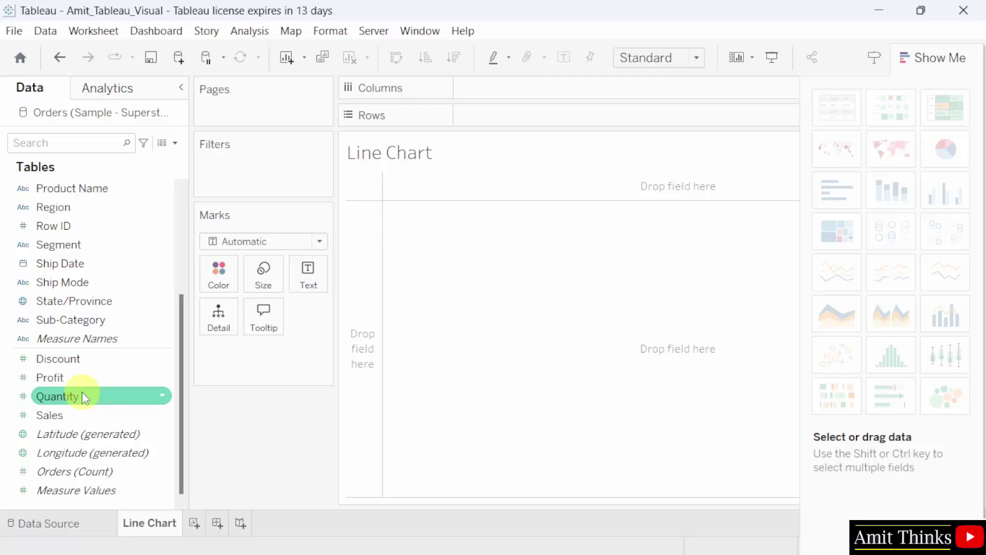
pyautogui.click(82, 360)
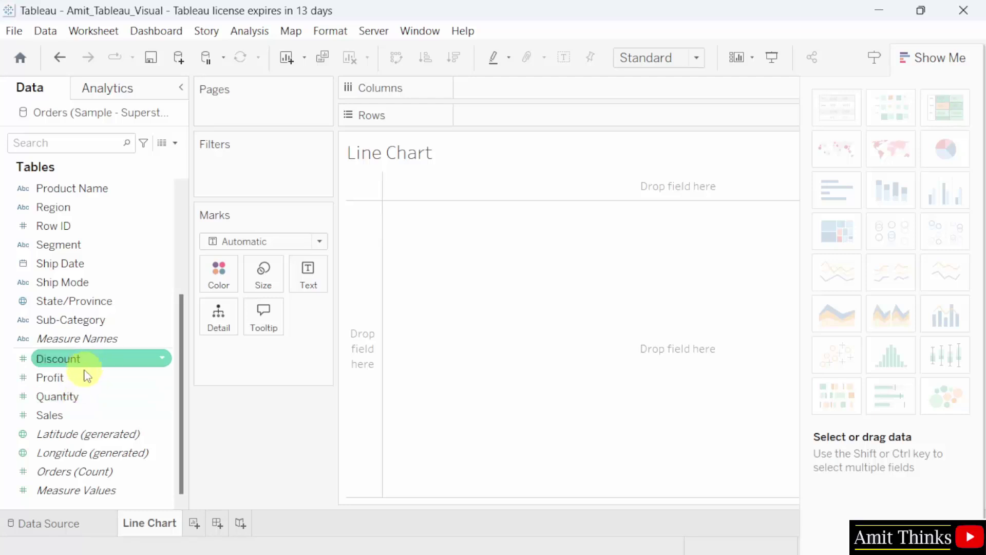
pyautogui.click(78, 378)
pyautogui.click(81, 452)
pyautogui.click(84, 435)
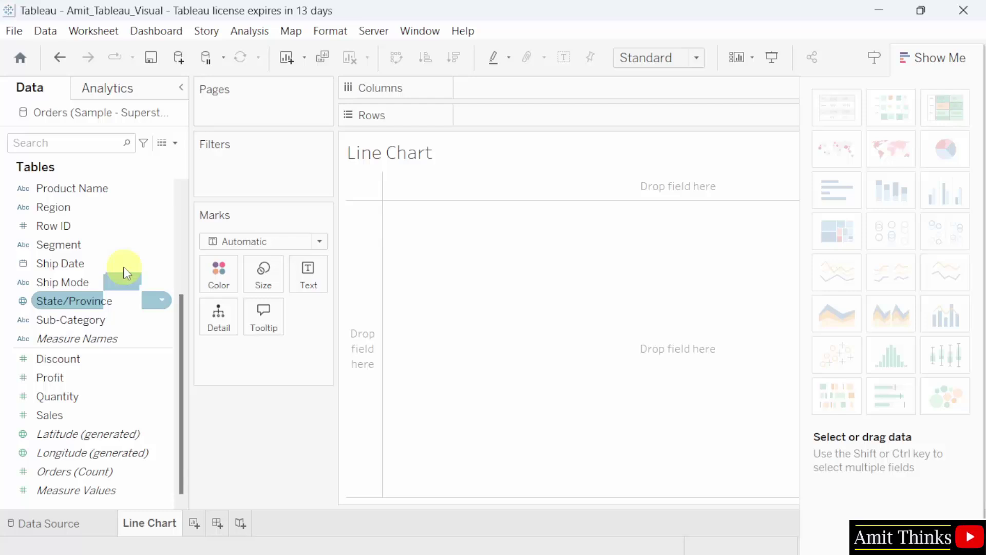
pyautogui.scroll(3, 176, 282)
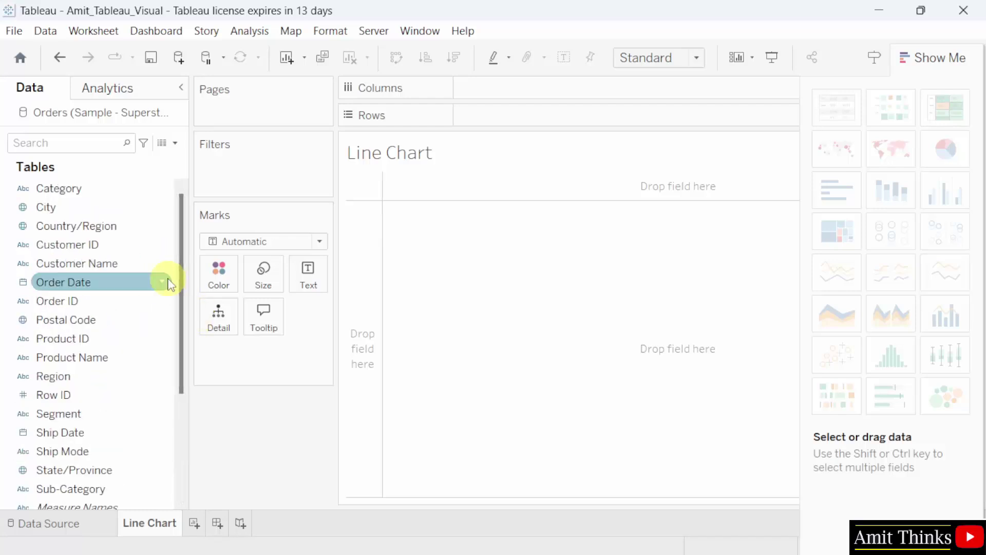
pyautogui.click(668, 59)
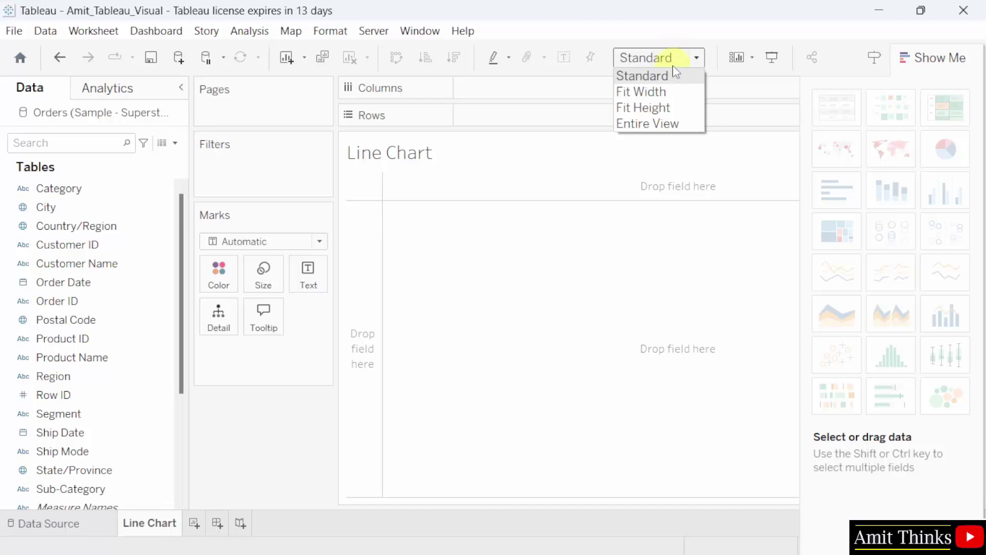
pyautogui.click(674, 74)
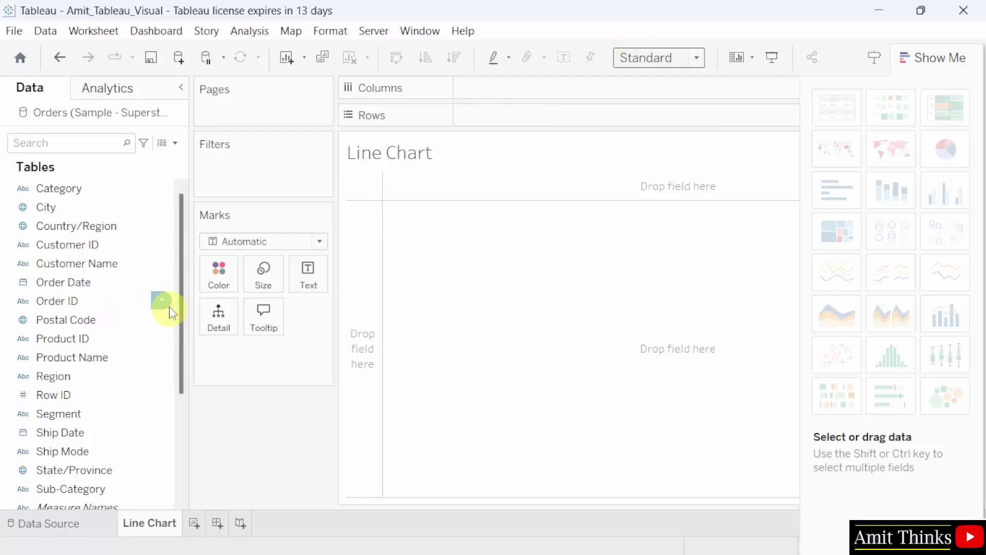
# Put YEAR(Order Date) on the Columns shelf, giving 2021–2024 column headers
pyautogui.moveTo(146, 283); pyautogui.dragTo(591, 91)
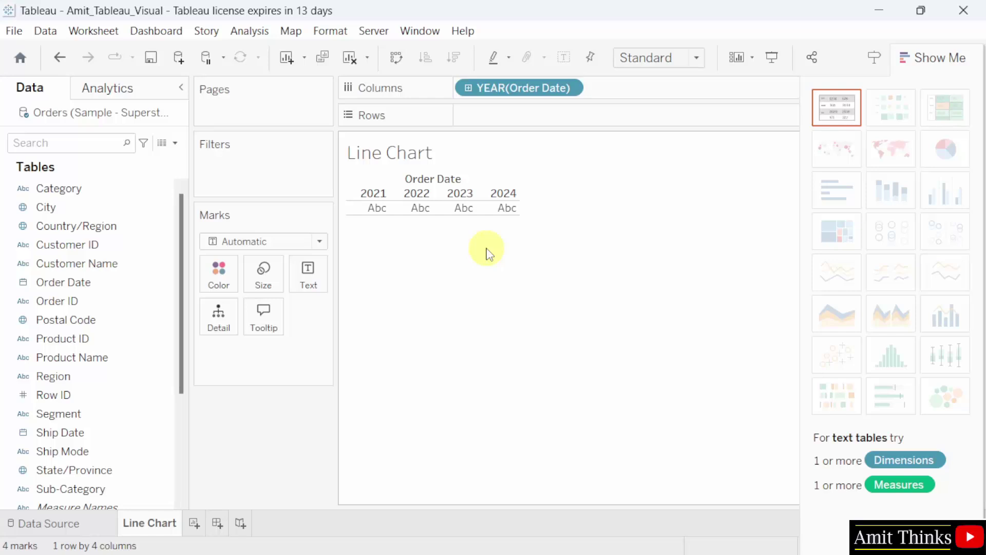
pyautogui.scroll(-3, 93, 421)
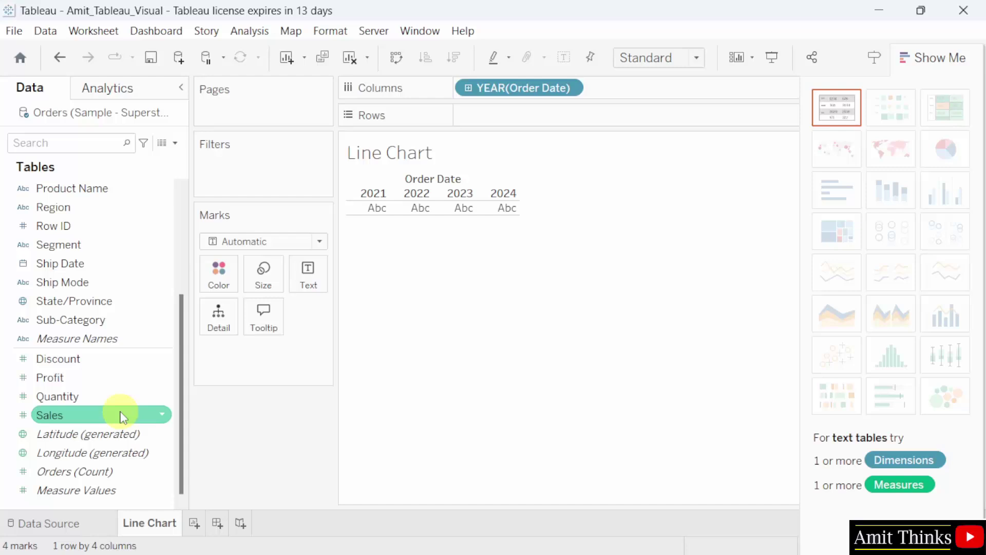
# Add SUM(Sales) to Rows to draw the 2021–2024 sales line, then show the Fit sizing options
pyautogui.moveTo(120, 422); pyautogui.dragTo(603, 121)
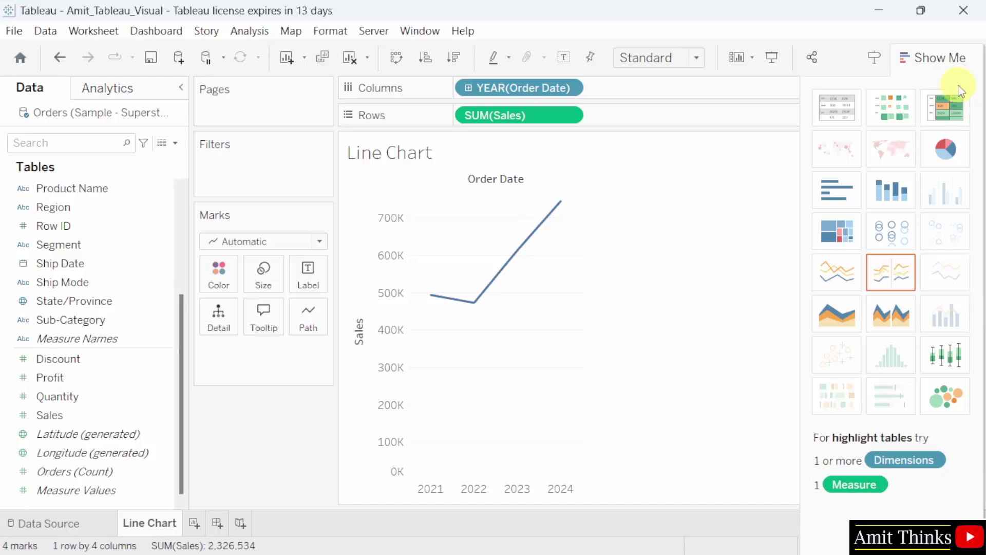
pyautogui.click(691, 60)
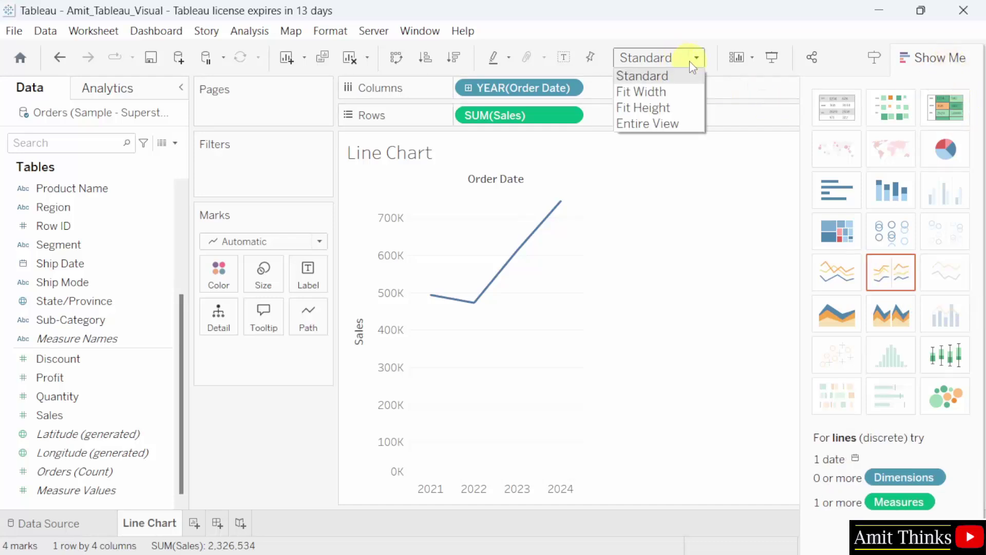
pyautogui.click(686, 123)
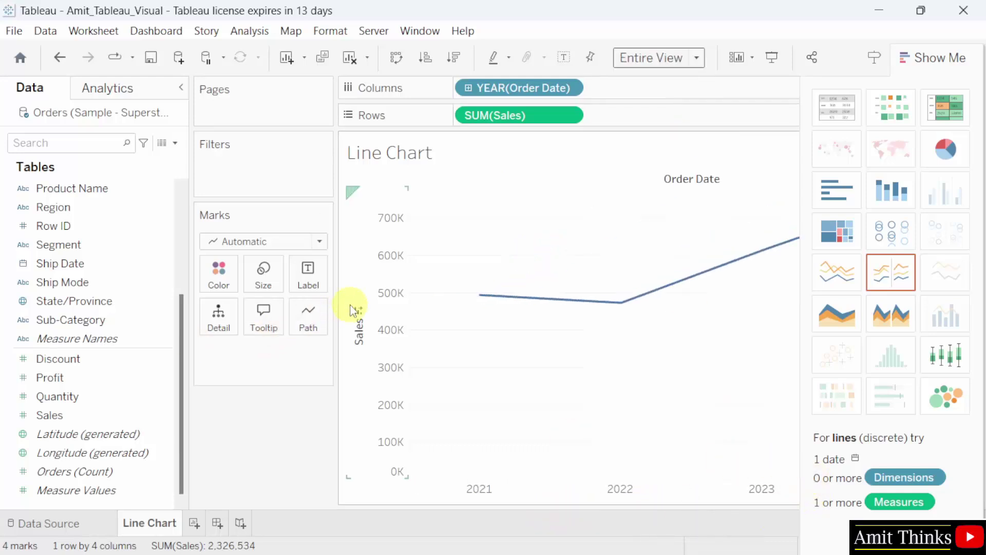
pyautogui.moveTo(339, 308)
pyautogui.mouseDown()
pyautogui.moveTo(253, 309)
pyautogui.moveTo(330, 310)
pyautogui.mouseUp()
pyautogui.click(667, 58)
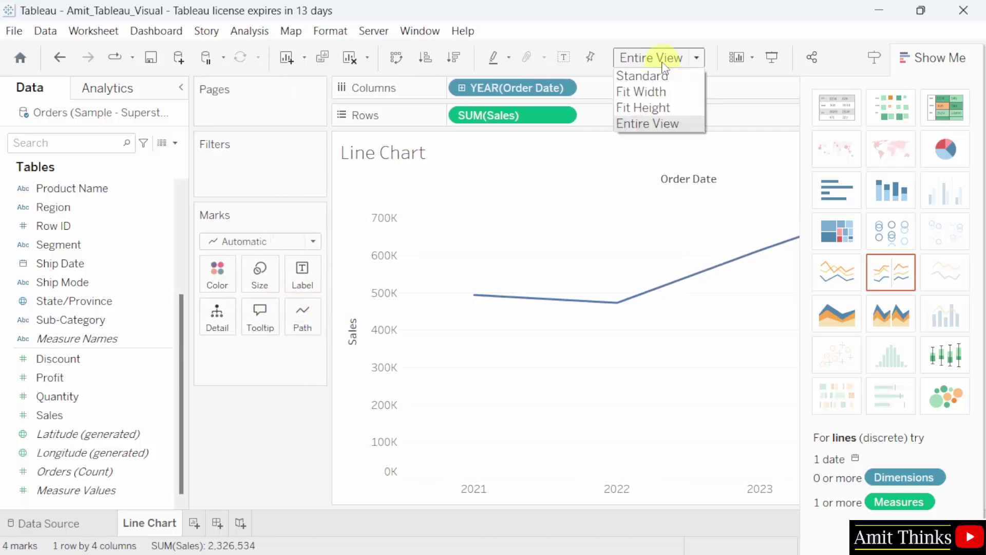
pyautogui.click(667, 77)
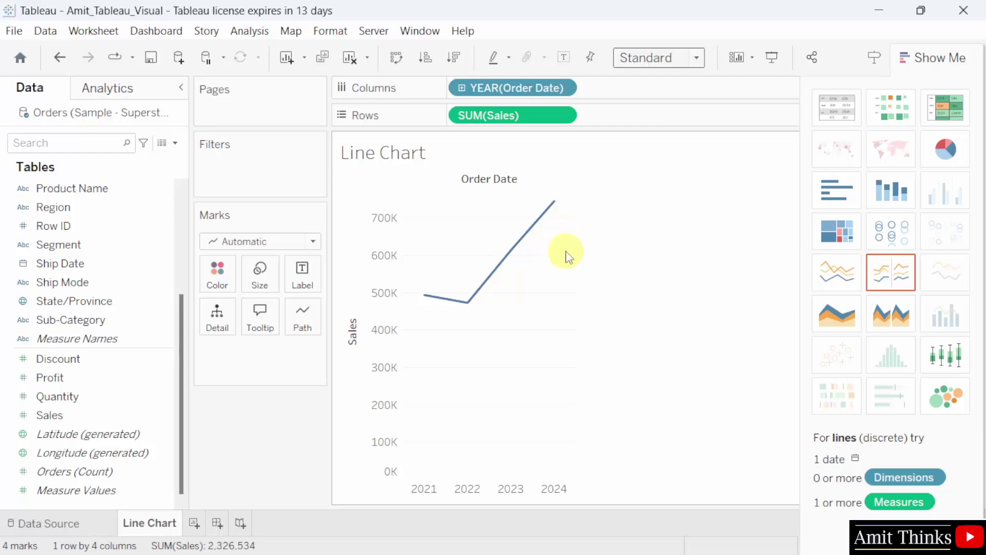
# Check the yearly Sales values on the line and save the workbook via File > Save
pyautogui.moveTo(512, 256)
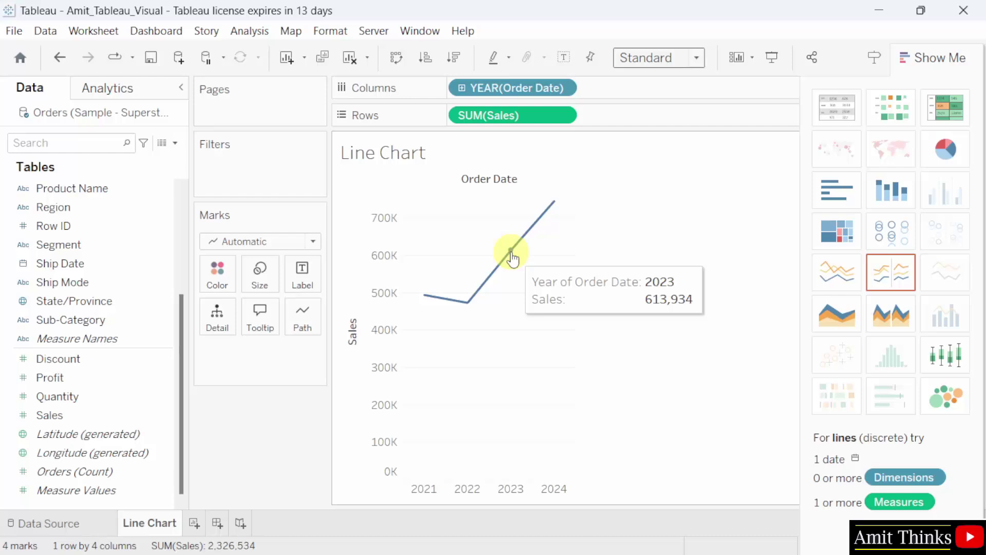
pyautogui.moveTo(468, 308)
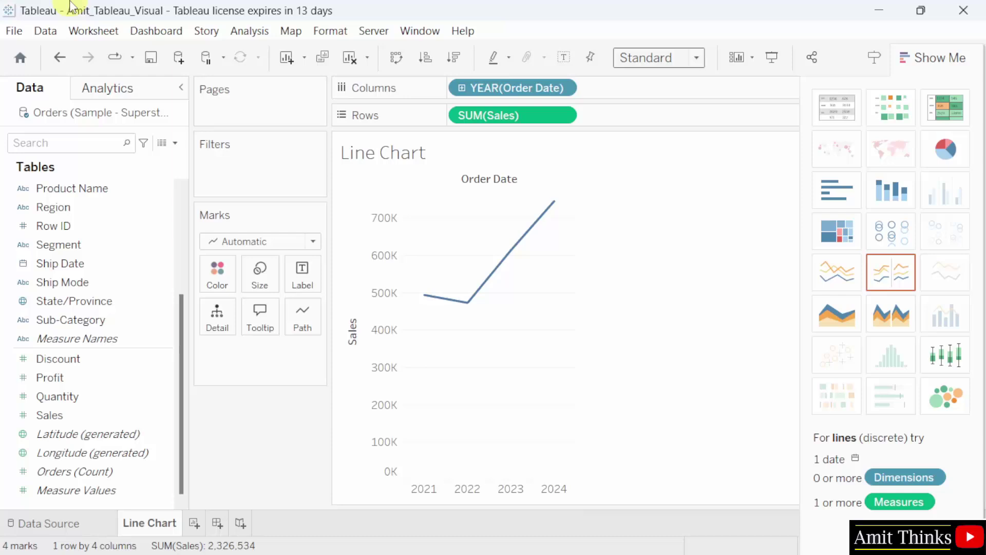
pyautogui.click(11, 31)
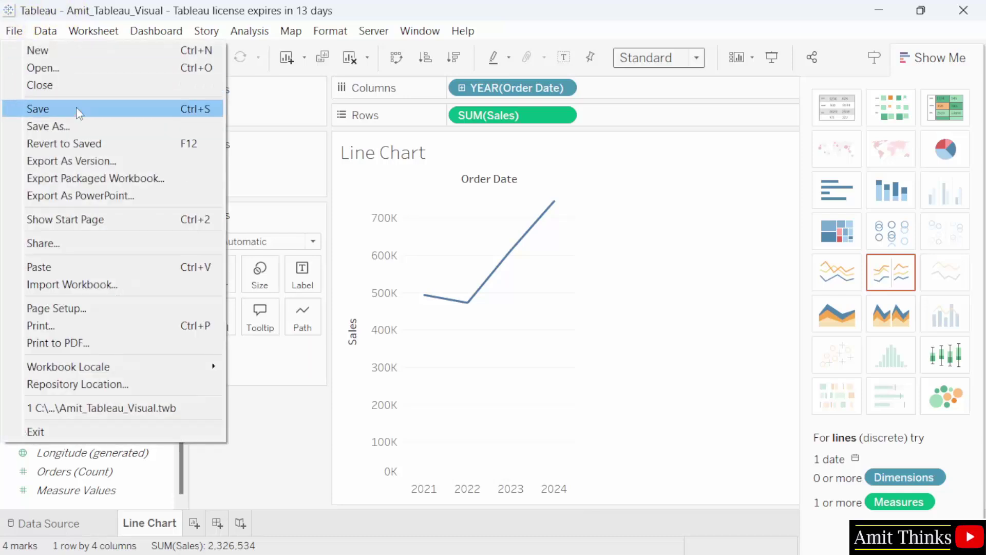
pyautogui.click(76, 107)
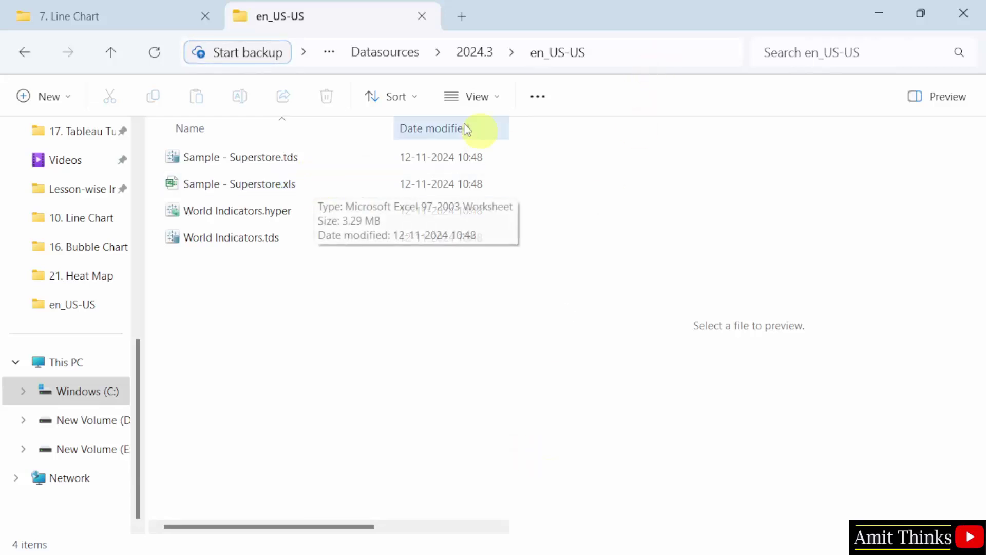
# Confirm the saved .twb in My Tableau Repository's Workbooks folder, then return to Tableau
pyautogui.click(407, 55)
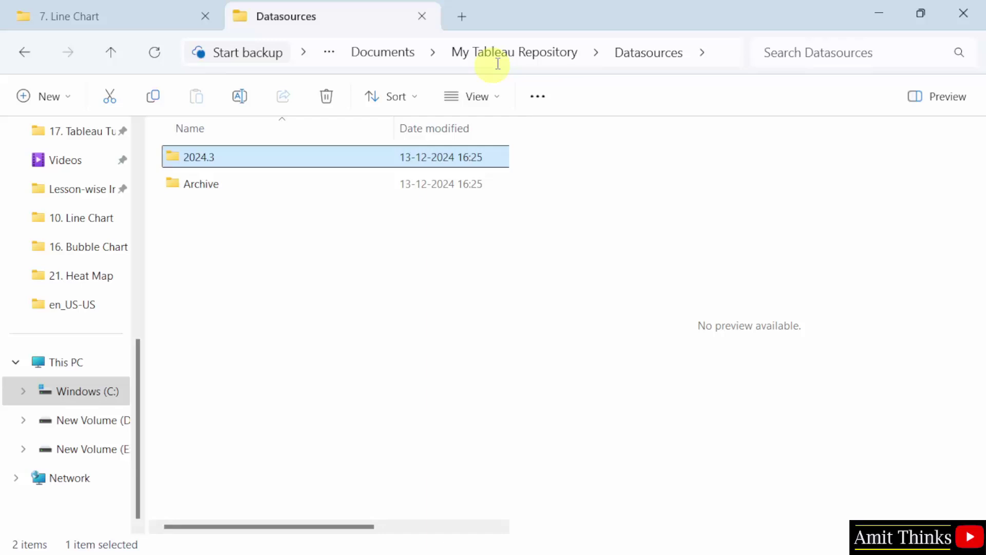
pyautogui.click(512, 57)
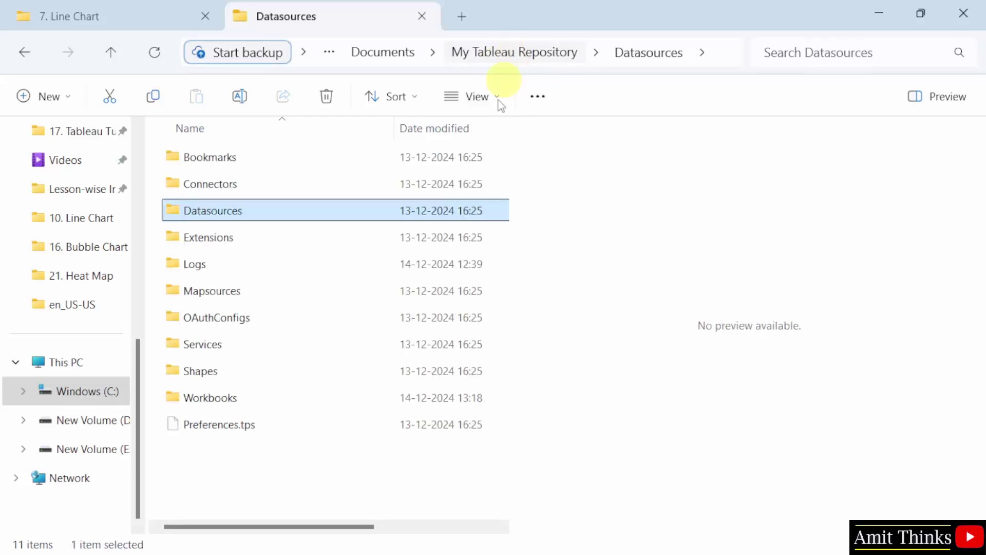
pyautogui.doubleClick(283, 403)
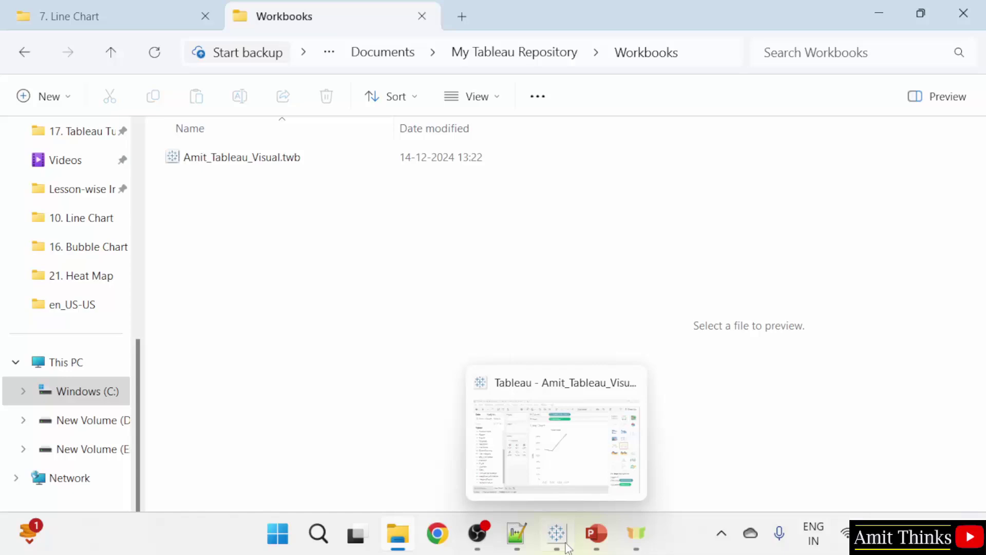
pyautogui.click(567, 548)
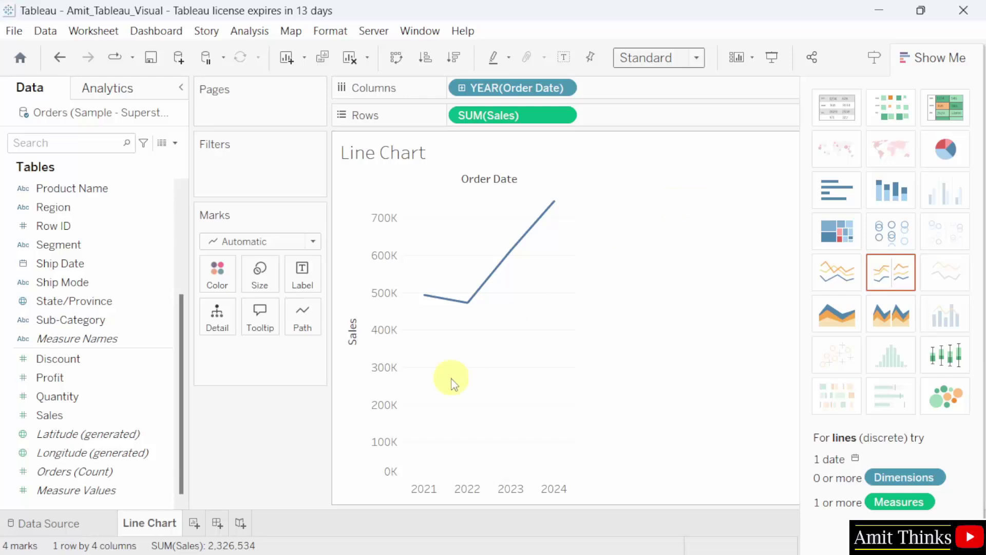
pyautogui.moveTo(467, 310)
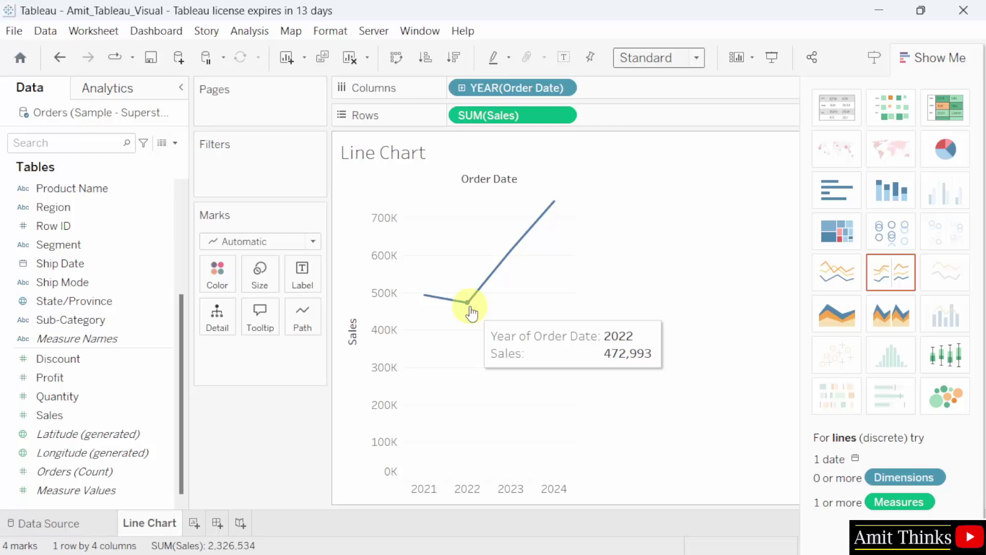
pyautogui.moveTo(498, 278)
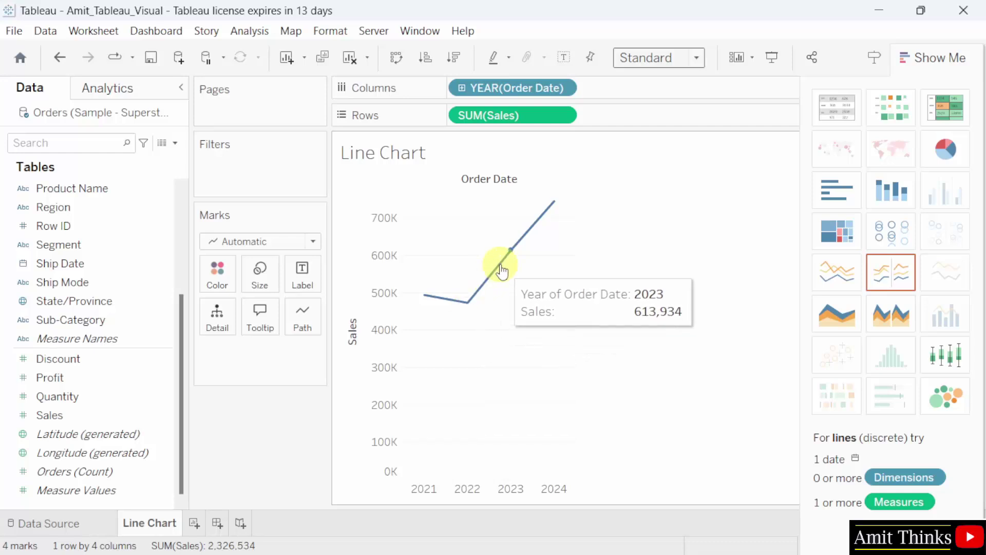
pyautogui.moveTo(548, 218)
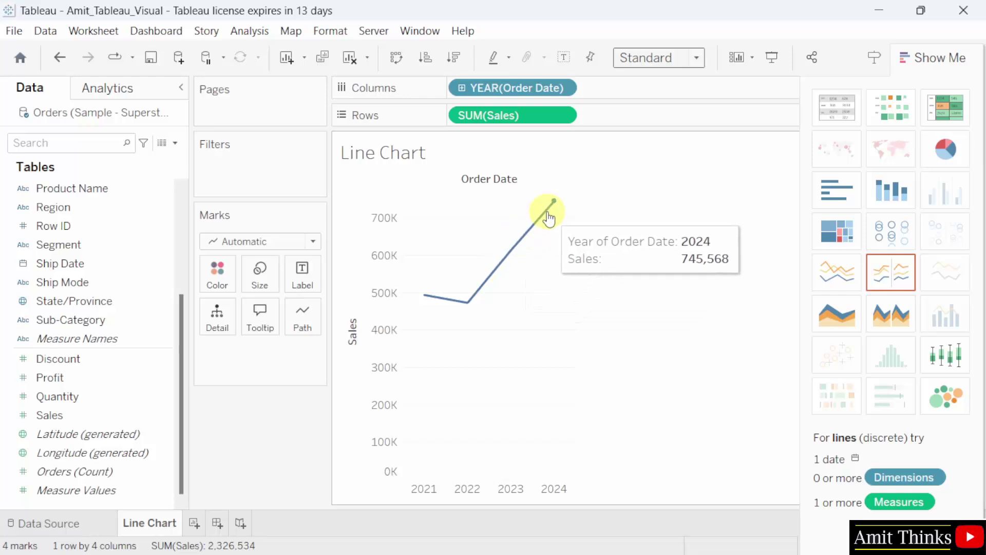